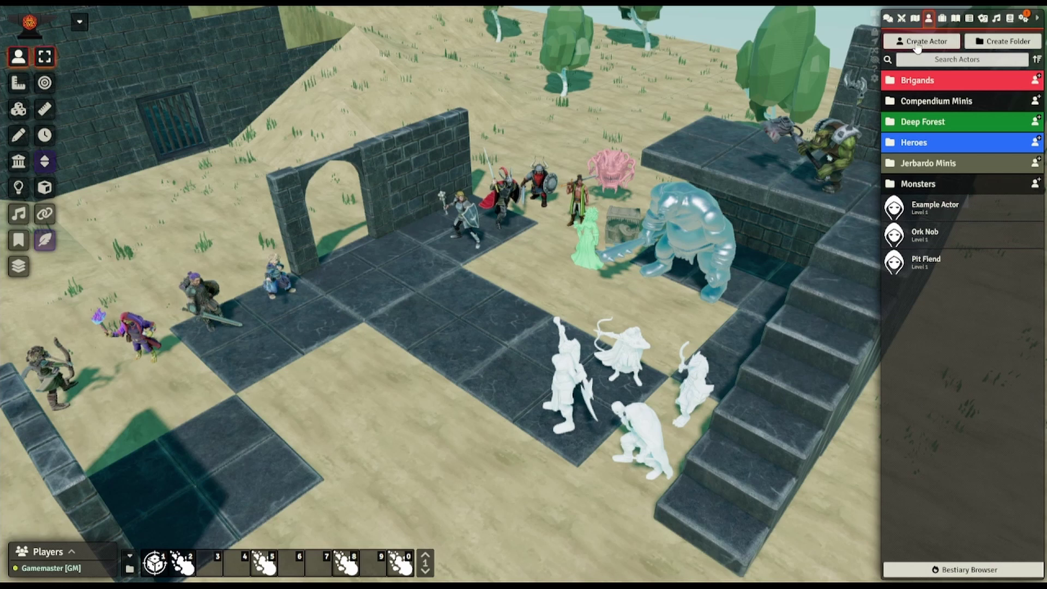
# Place the Example Actor on the tiled floor in front of the archway and open its token's 3D settings
pyautogui.moveTo(935, 207); pyautogui.dragTo(447, 353)
pyautogui.scroll(5, 487, 368)
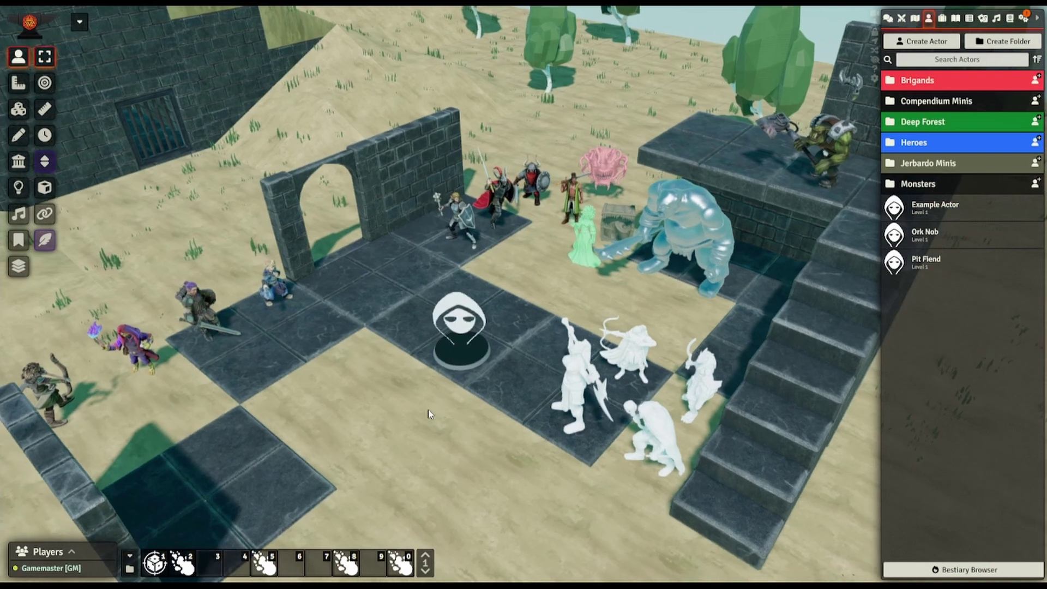
pyautogui.scroll(5, 485, 364)
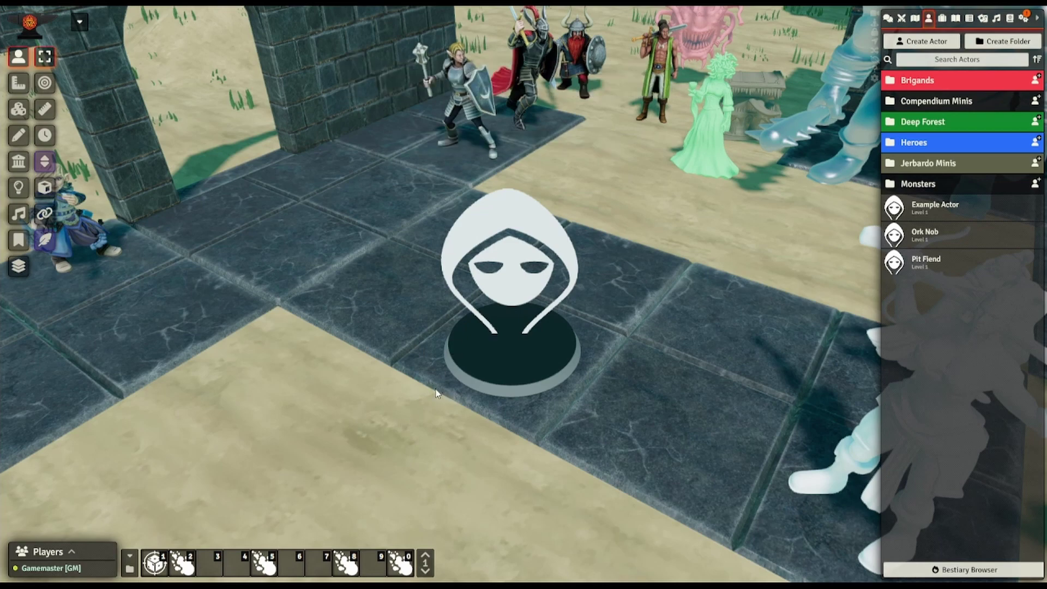
pyautogui.doubleClick(516, 351)
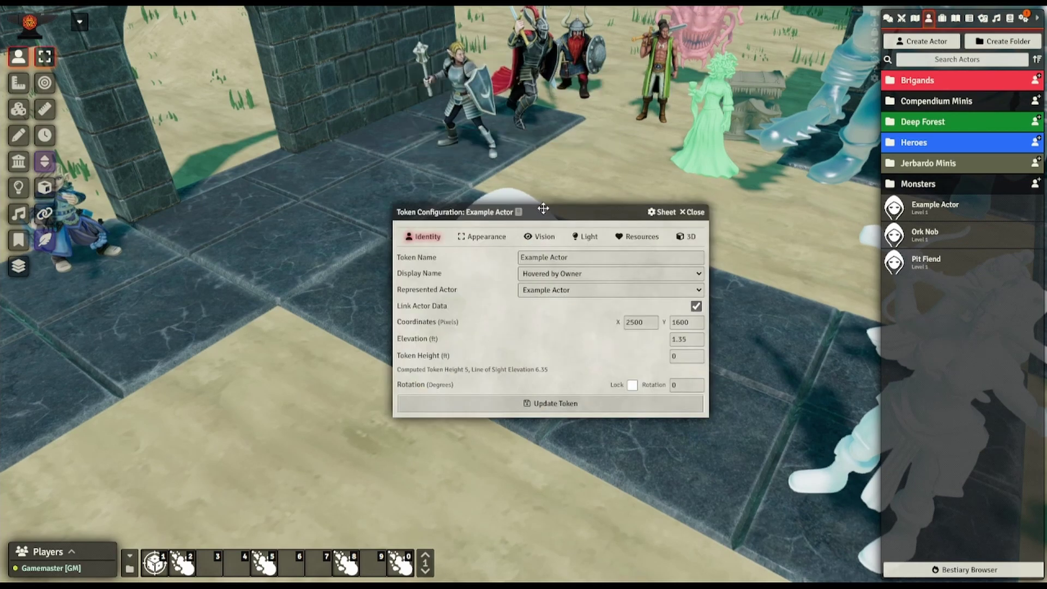
pyautogui.moveTo(543, 209); pyautogui.dragTo(839, 190)
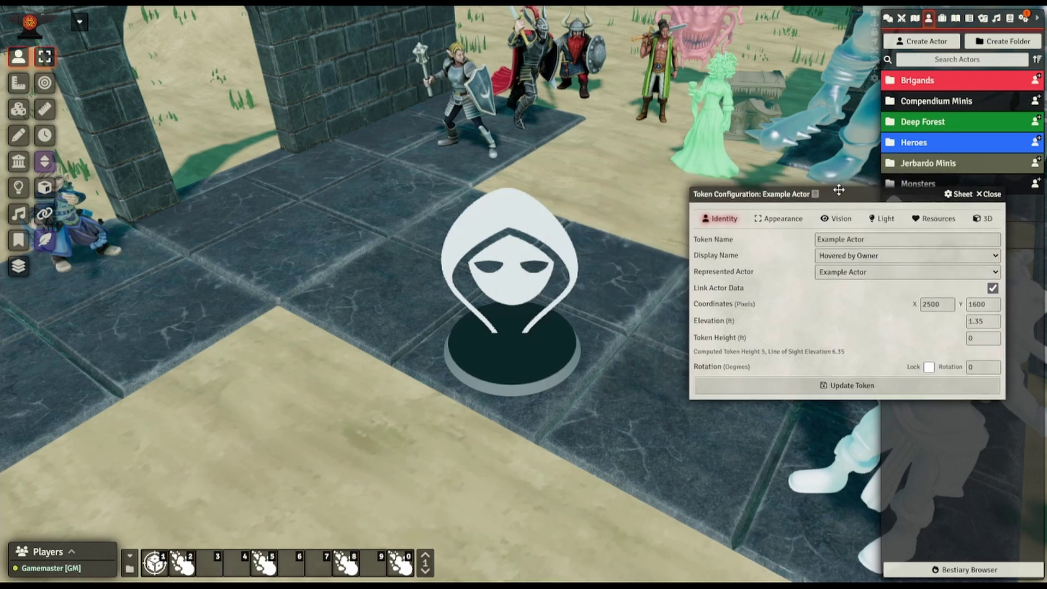
pyautogui.click(988, 222)
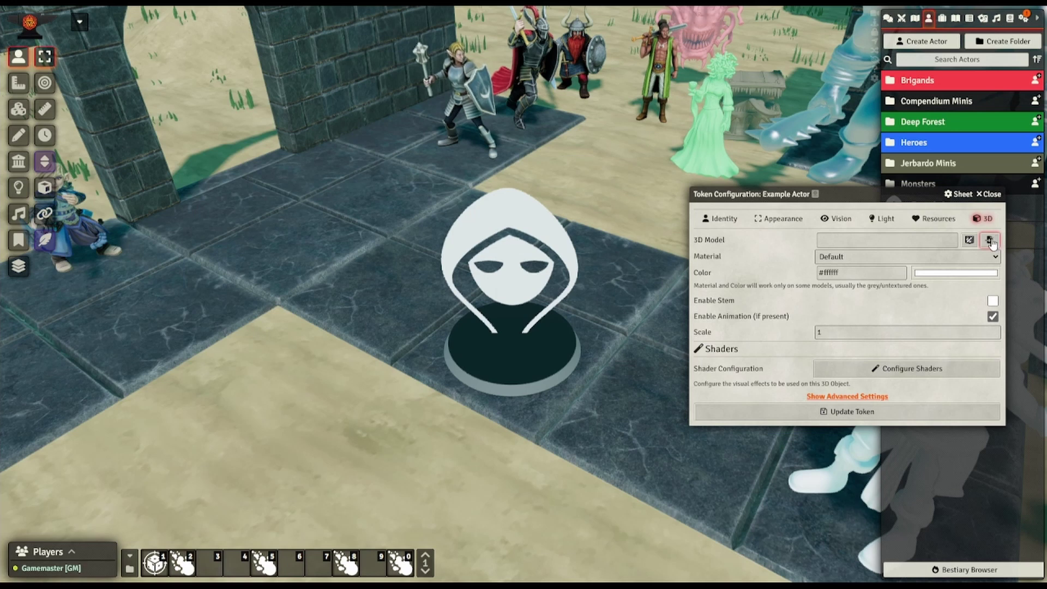
# Assign the model MZ4250 - Couatl.glb from the _Colorized Monster Manual miniatures, folder C, to the Example Actor token and update it
pyautogui.click(989, 241)
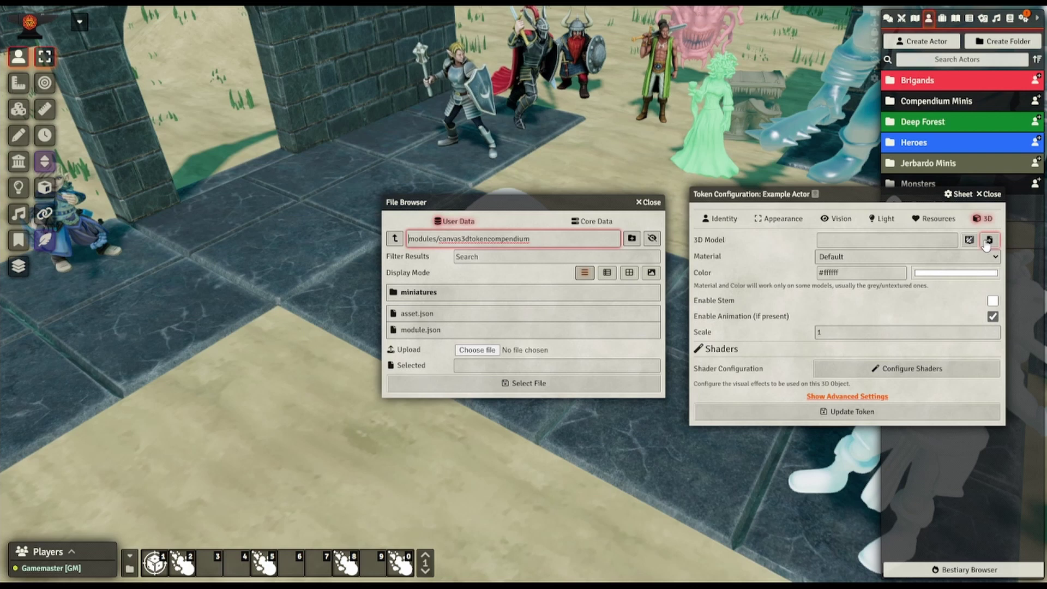
pyautogui.moveTo(482, 205); pyautogui.dragTo(164, 206)
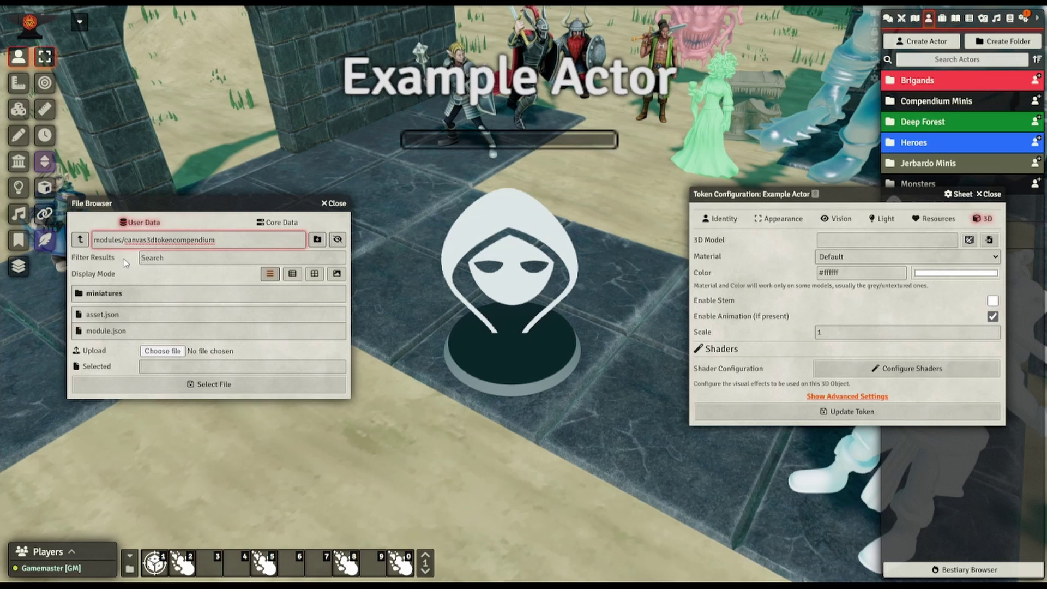
pyautogui.click(118, 295)
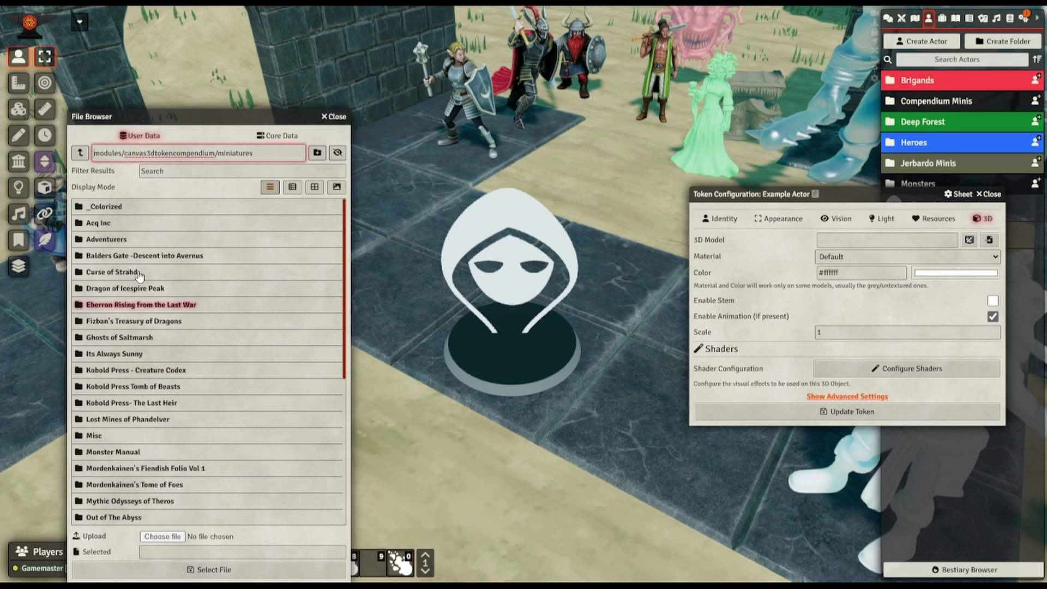
pyautogui.click(104, 206)
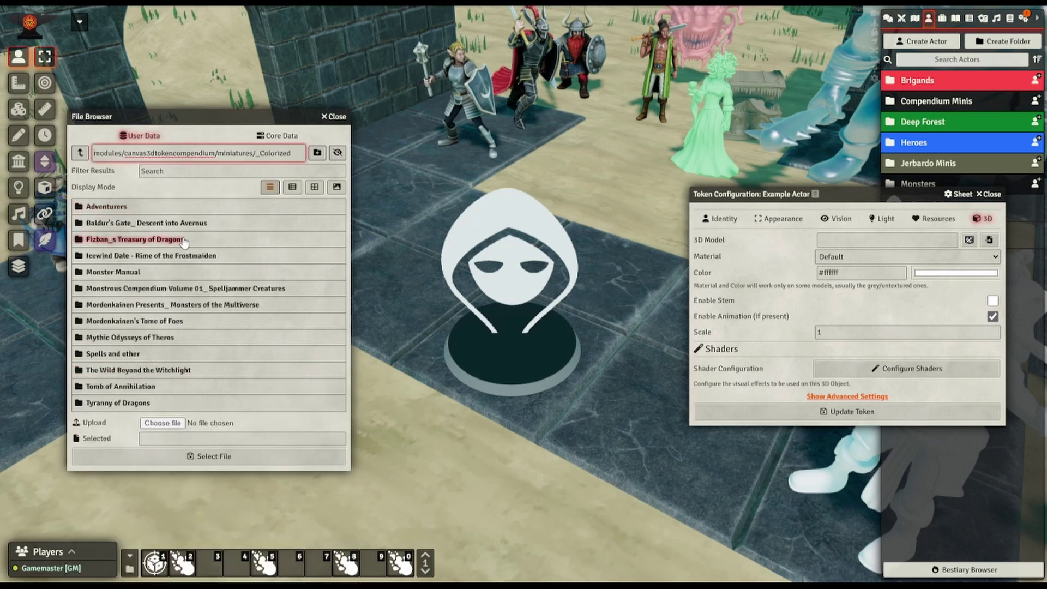
pyautogui.click(115, 271)
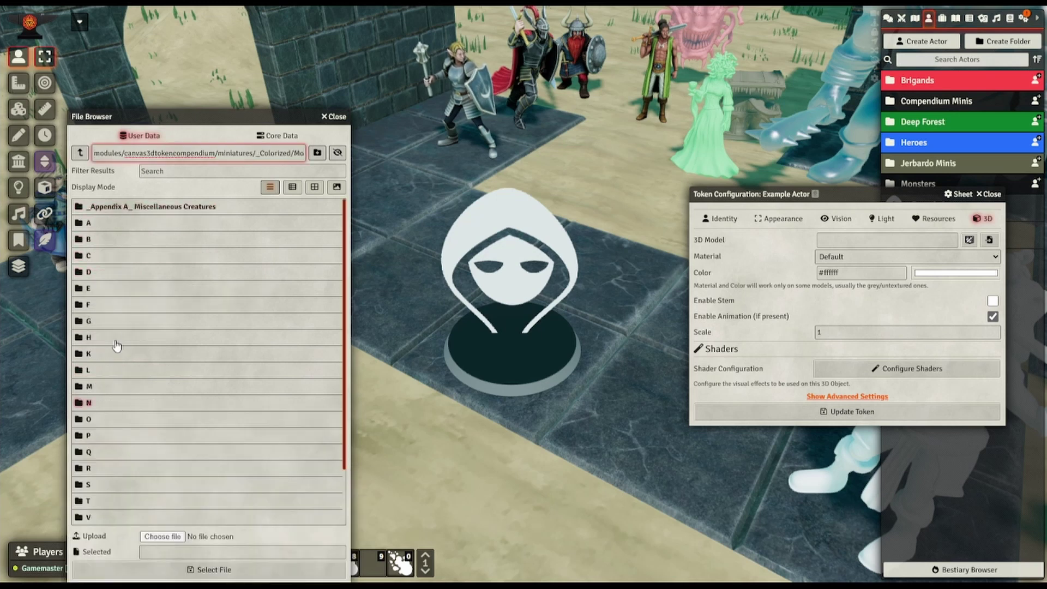
pyautogui.click(94, 255)
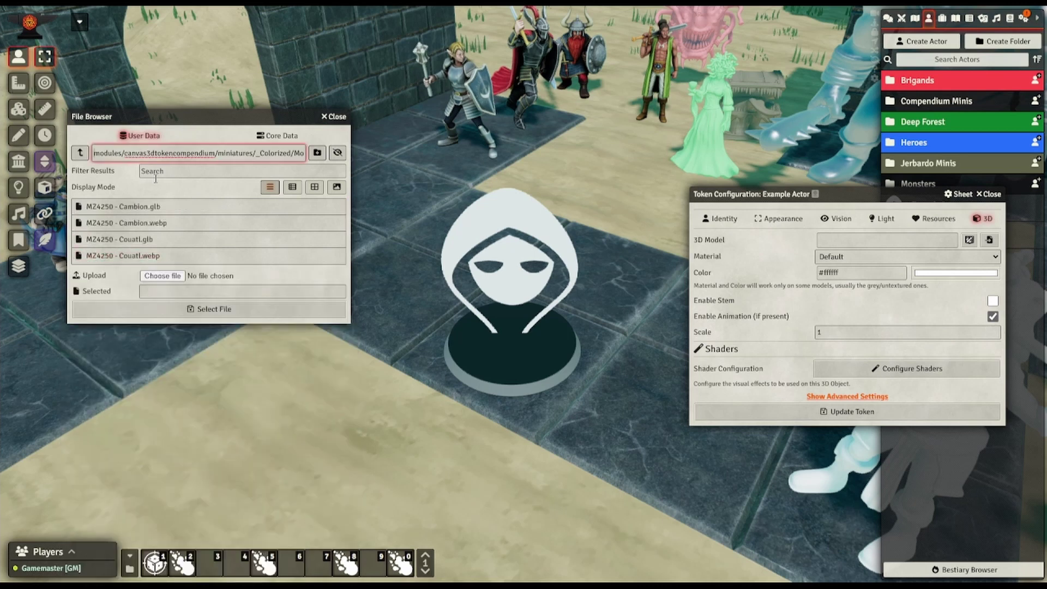
pyautogui.click(113, 243)
pyautogui.click(213, 309)
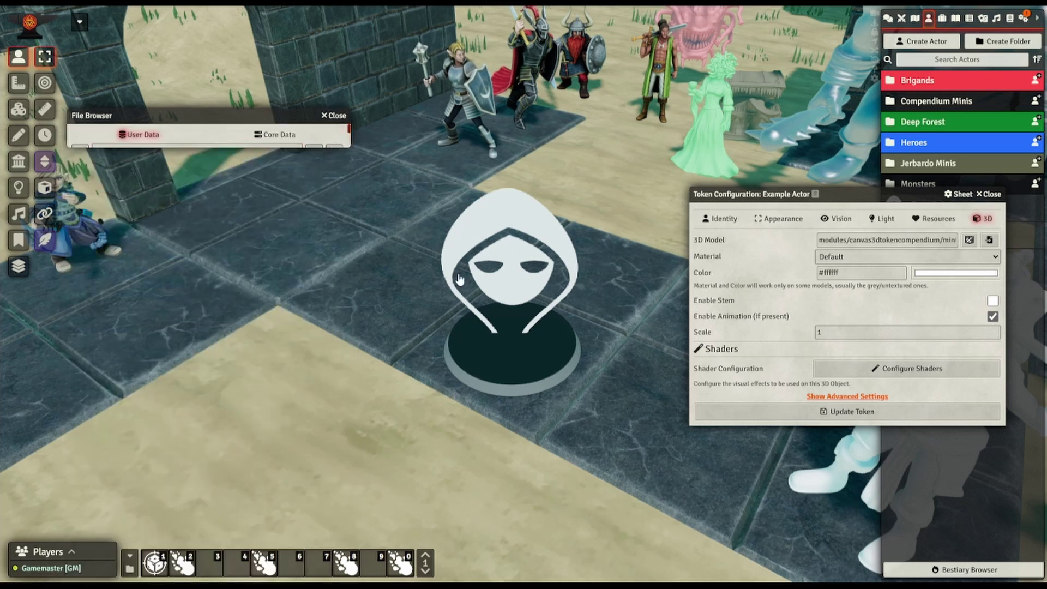
pyautogui.click(790, 414)
# Set the Couatl token's 3D scale to 1.5, disable its base in the advanced settings, and update the token
pyautogui.moveTo(522, 461); pyautogui.dragTo(705, 451, button='middle')
pyautogui.moveTo(705, 451); pyautogui.dragTo(553, 463, button='right')
pyautogui.moveTo(554, 463); pyautogui.dragTo(612, 466, button='middle')
pyautogui.scroll(5, 617, 467)
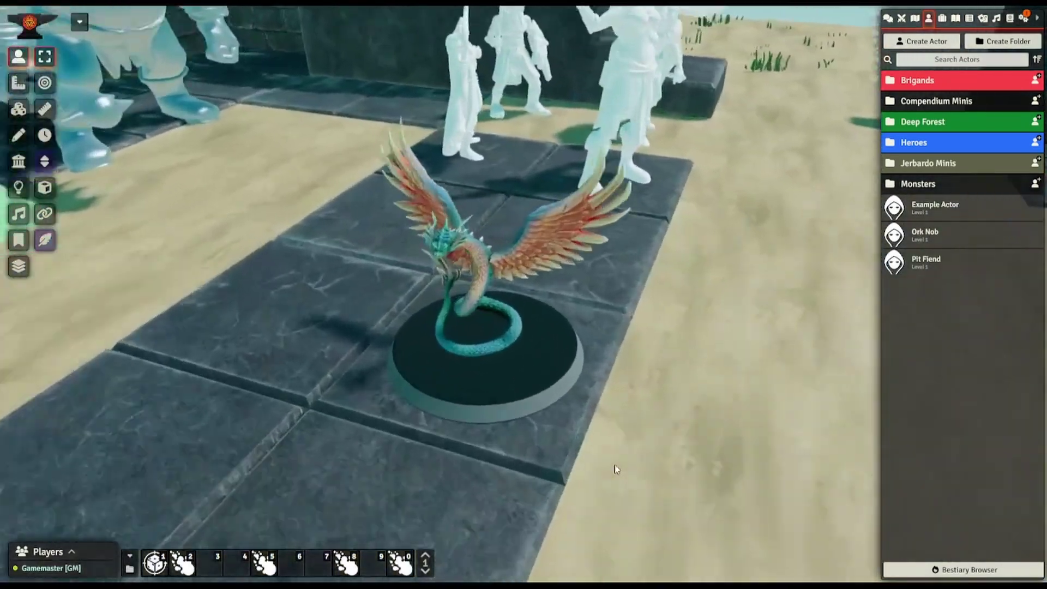
pyautogui.moveTo(693, 420); pyautogui.dragTo(613, 494, button='right')
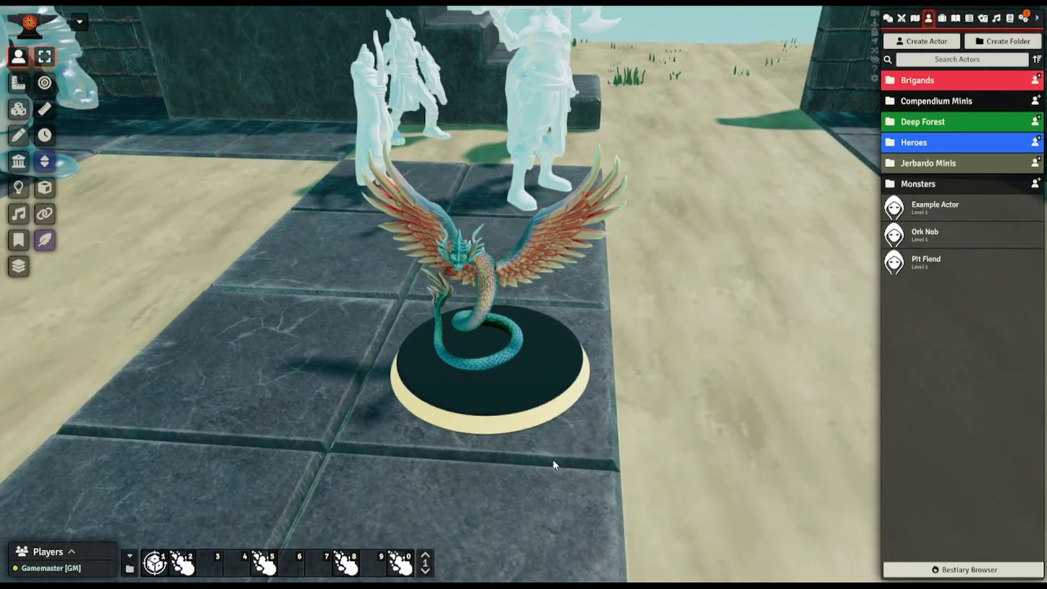
pyautogui.rightClick(465, 347)
pyautogui.rightClick(465, 347)
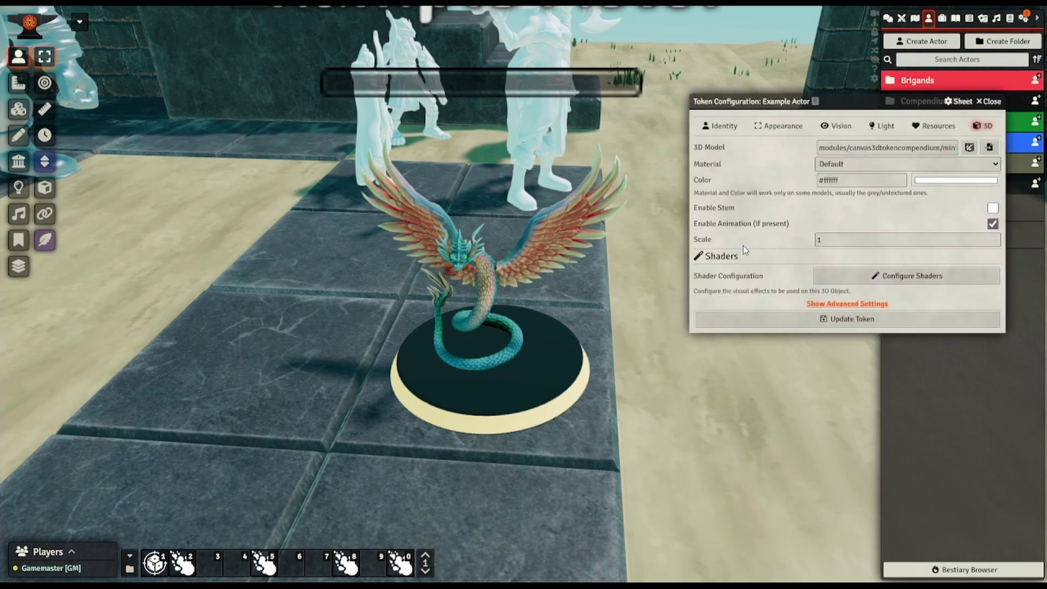
pyautogui.click(864, 239)
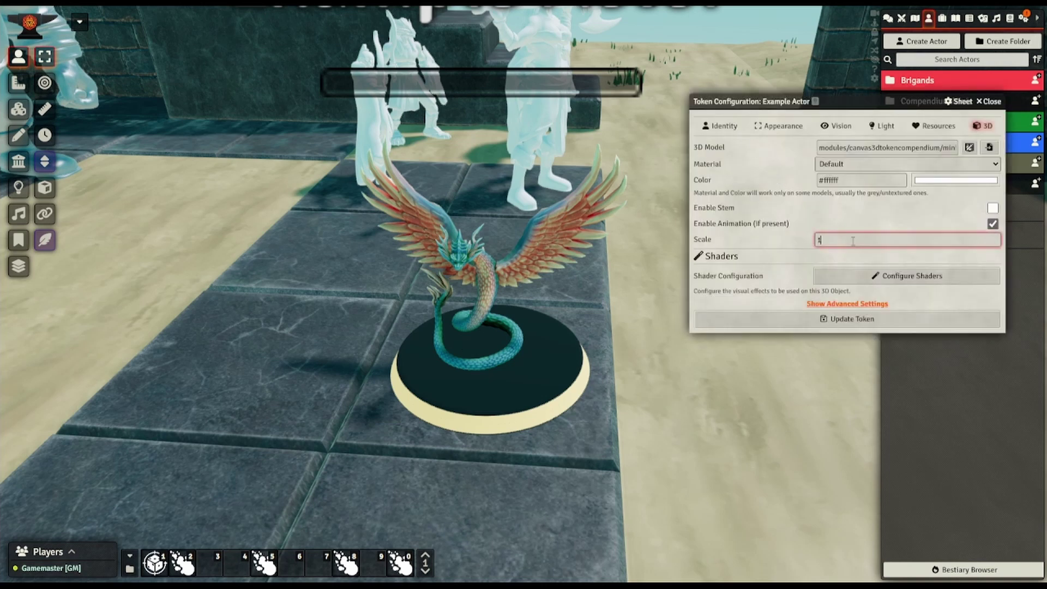
pyautogui.write('.5')
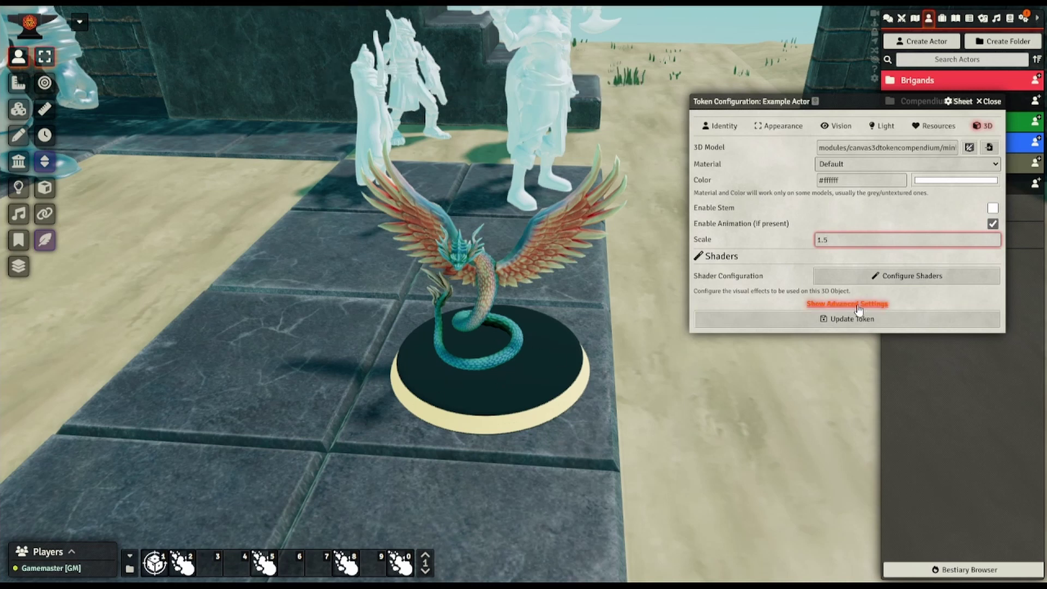
pyautogui.click(840, 305)
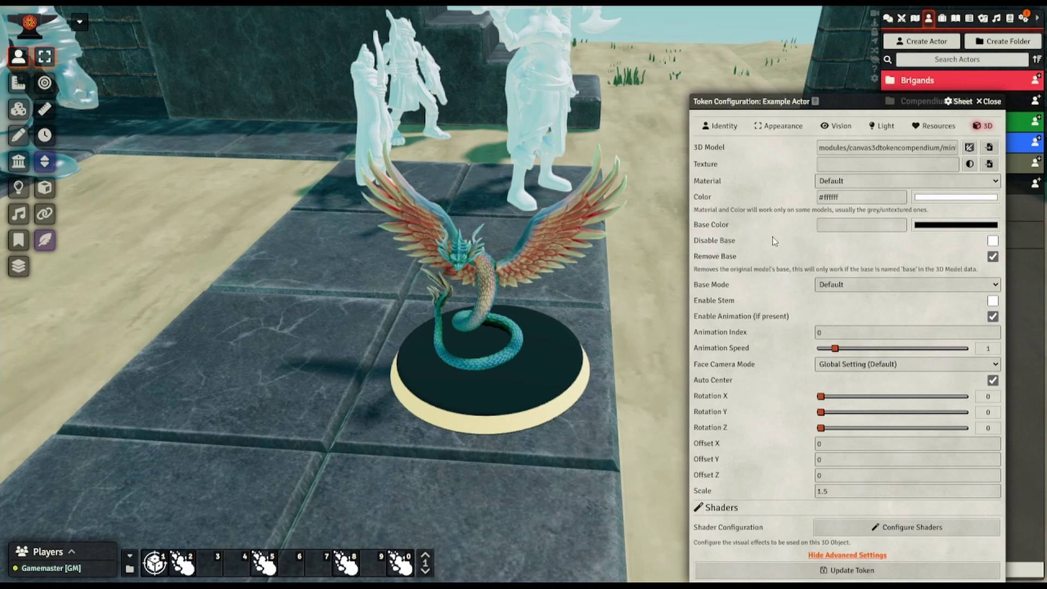
pyautogui.click(993, 240)
pyautogui.click(790, 570)
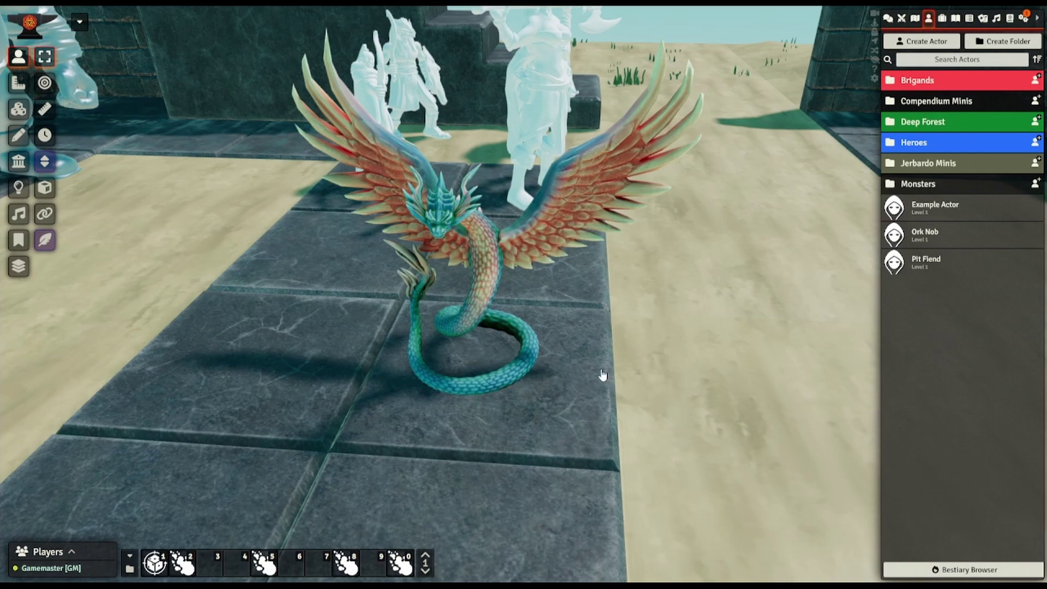
# Bring up the Couatl token's on-canvas controls and look through its available status effects
pyautogui.scroll(-2, 708, 538)
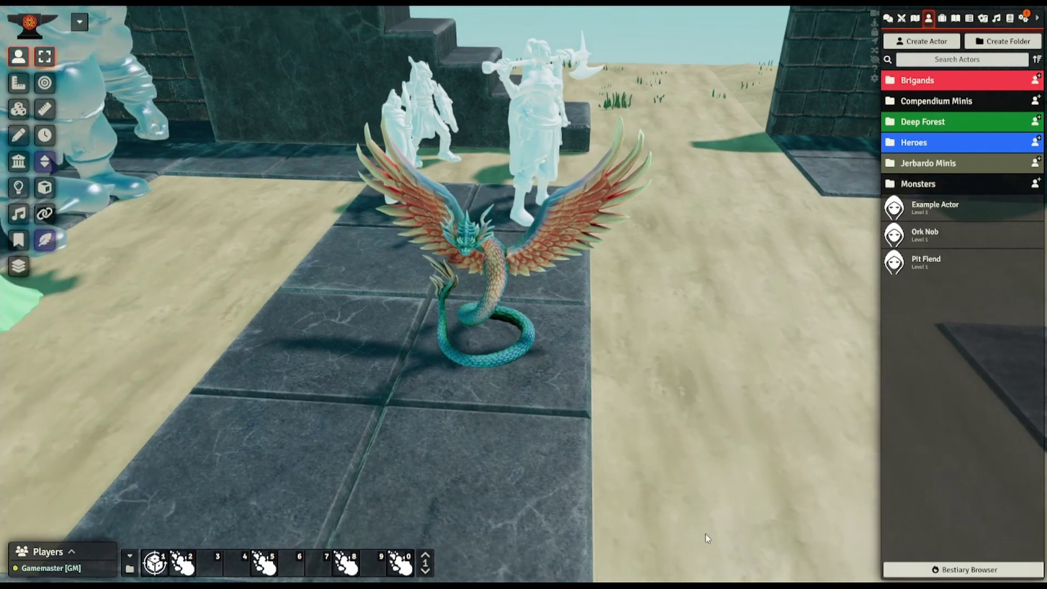
pyautogui.scroll(-2, 703, 539)
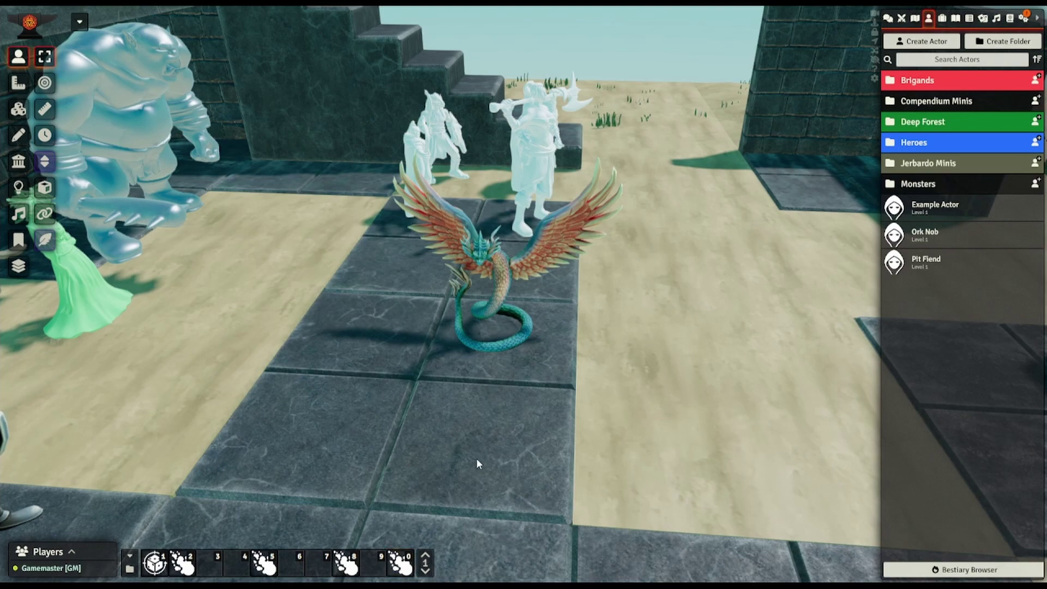
pyautogui.moveTo(478, 461)
pyautogui.mouseDown(button='middle')
pyautogui.moveTo(453, 470)
pyautogui.moveTo(475, 468)
pyautogui.mouseUp(button='middle')
pyautogui.rightClick(499, 357)
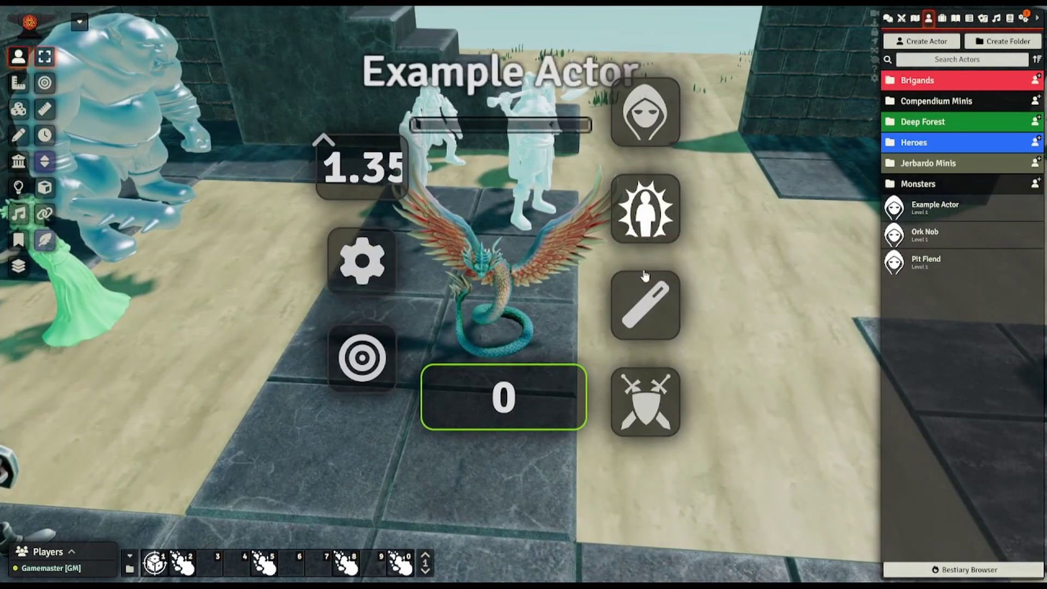
pyautogui.click(658, 220)
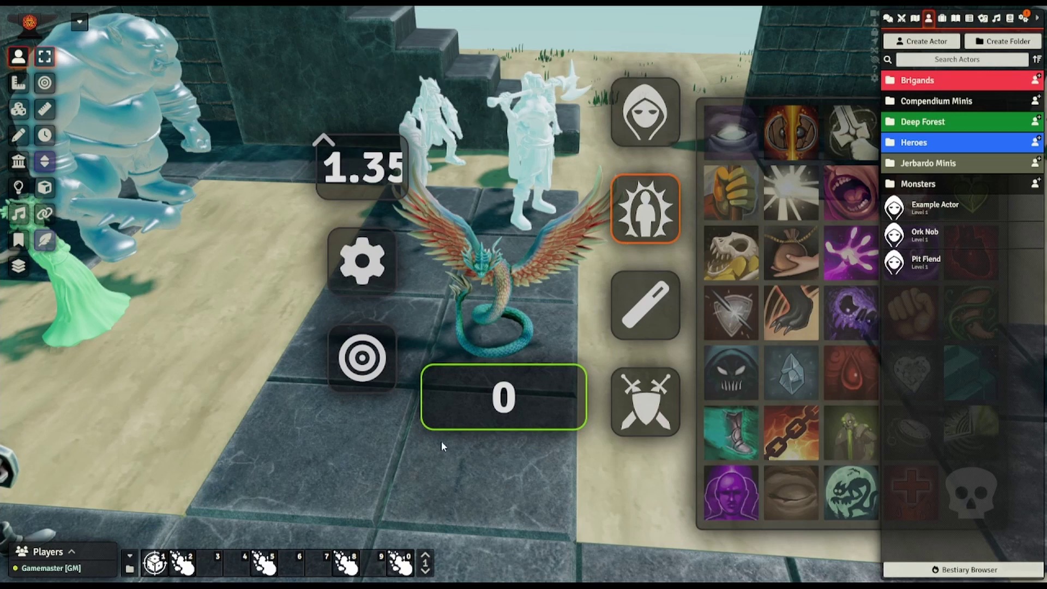
pyautogui.scroll(-3, 442, 445)
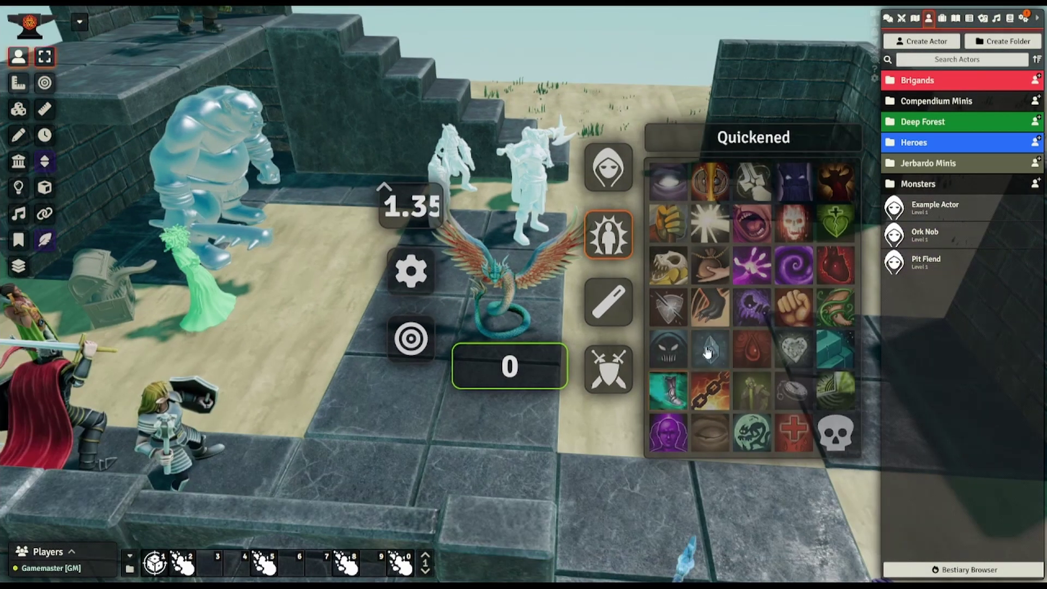
pyautogui.click(609, 234)
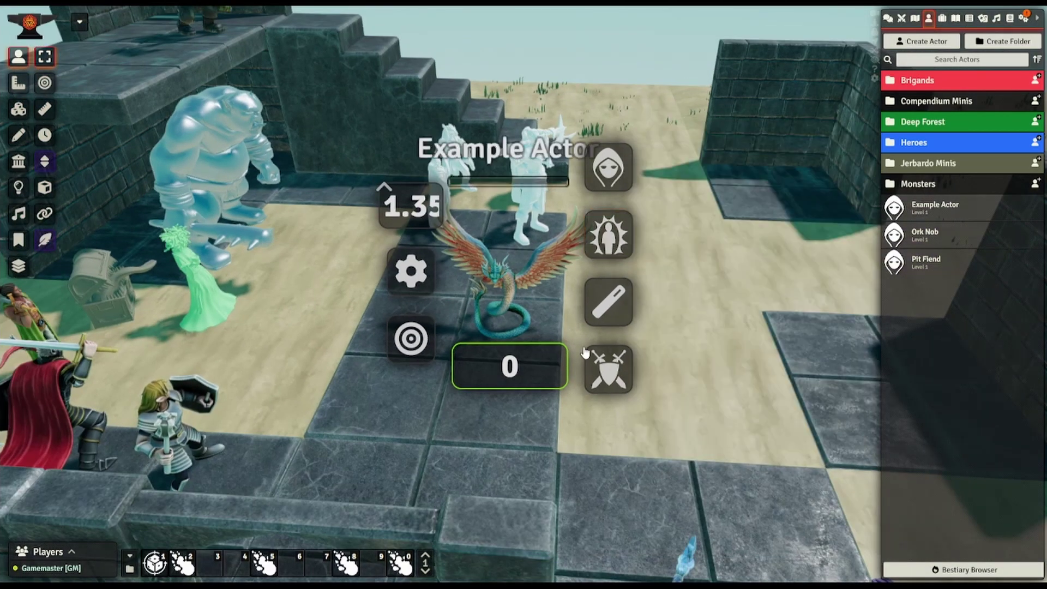
# Review the Identity, Appearance and Vision settings in the Couatl token's configuration, and close it without changes
pyautogui.click(411, 271)
pyautogui.click(721, 126)
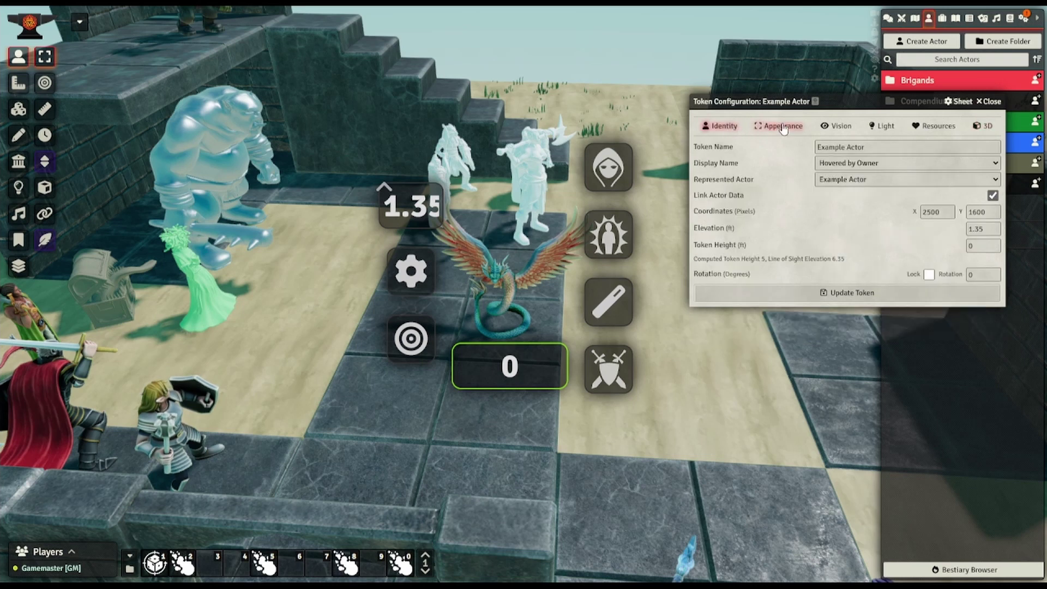
pyautogui.click(780, 125)
pyautogui.click(838, 126)
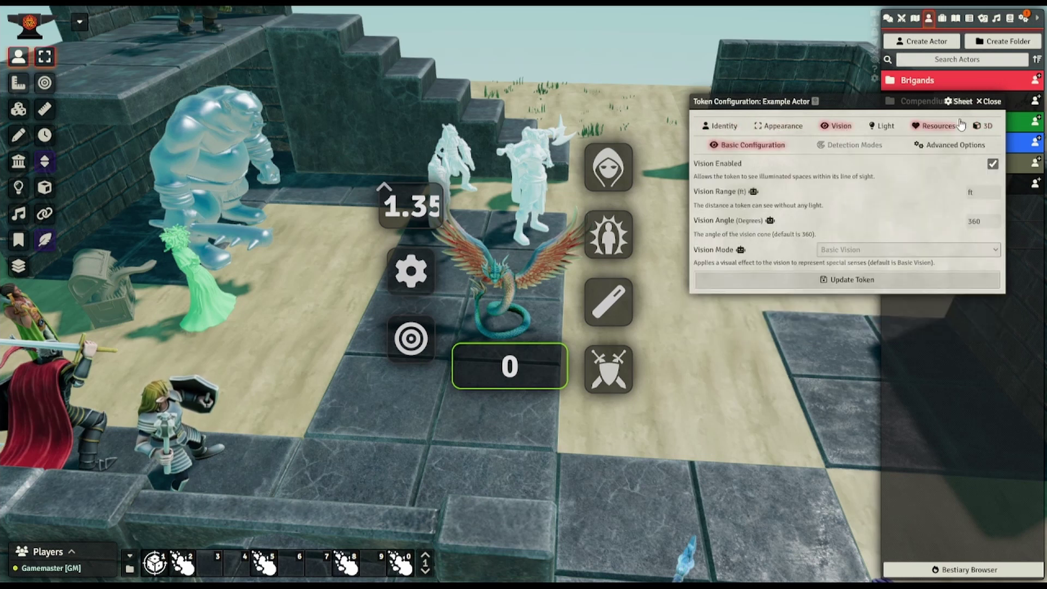
pyautogui.click(988, 102)
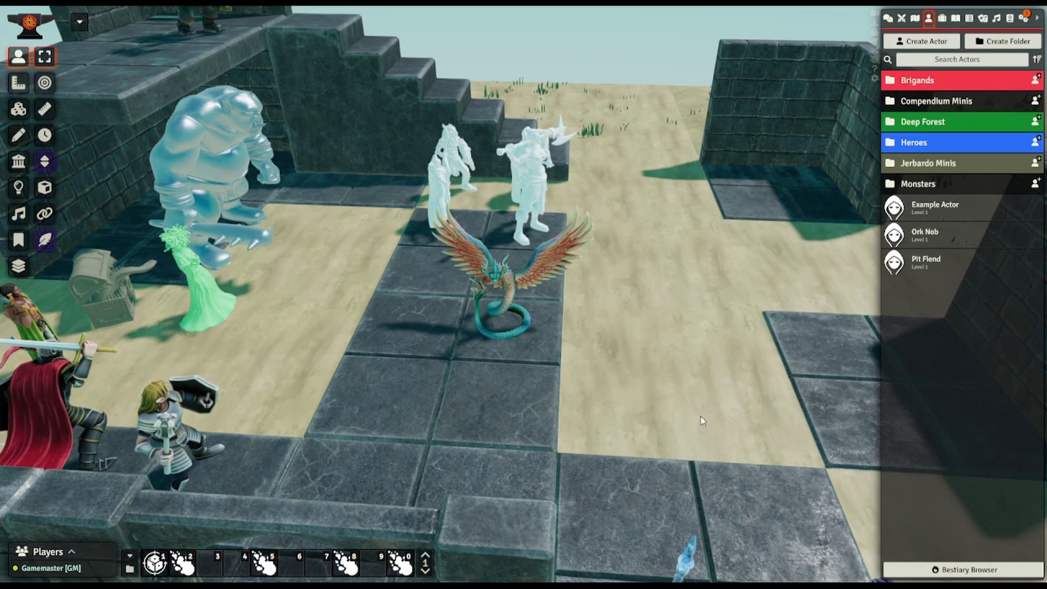
# Delete the Couatl token from the scene
pyautogui.rightClick(514, 307)
pyautogui.press('Delete')
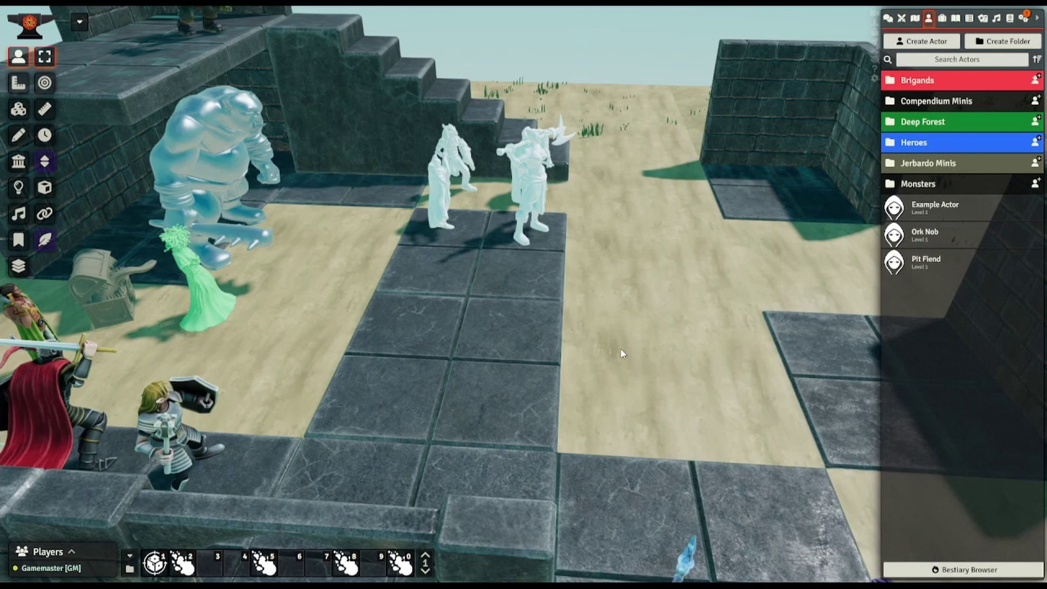
# Examine the row of four HeroForge hero miniatures standing beside the stone archway
pyautogui.moveTo(653, 357); pyautogui.dragTo(378, 355)
pyautogui.moveTo(378, 357); pyautogui.dragTo(301, 401, button='right')
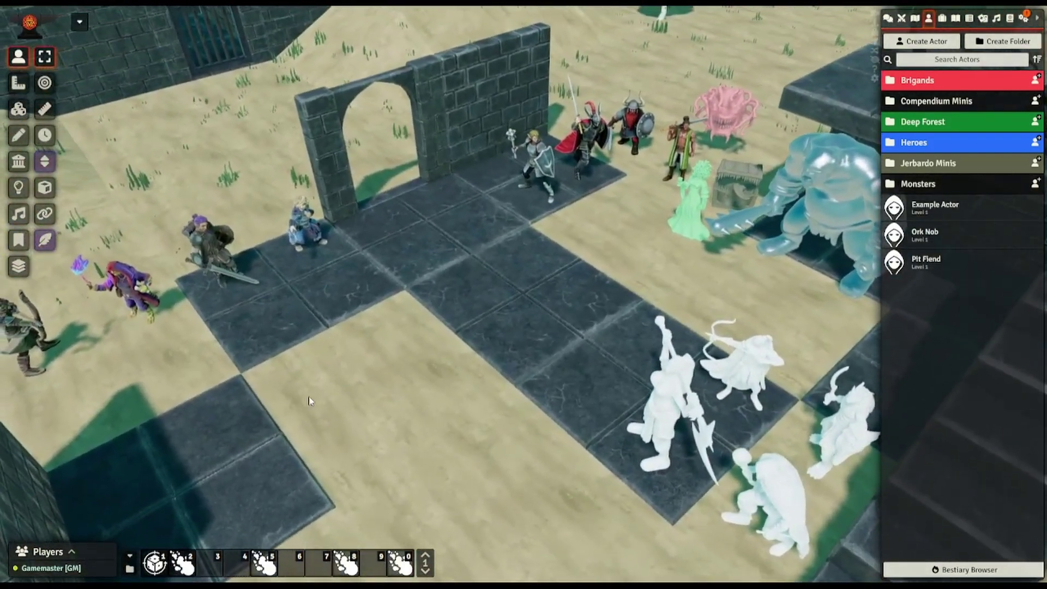
pyautogui.moveTo(327, 388); pyautogui.dragTo(301, 388)
pyautogui.moveTo(305, 389); pyautogui.dragTo(509, 422, button='right')
pyautogui.scroll(3, 500, 403)
pyautogui.moveTo(501, 406); pyautogui.dragTo(425, 394)
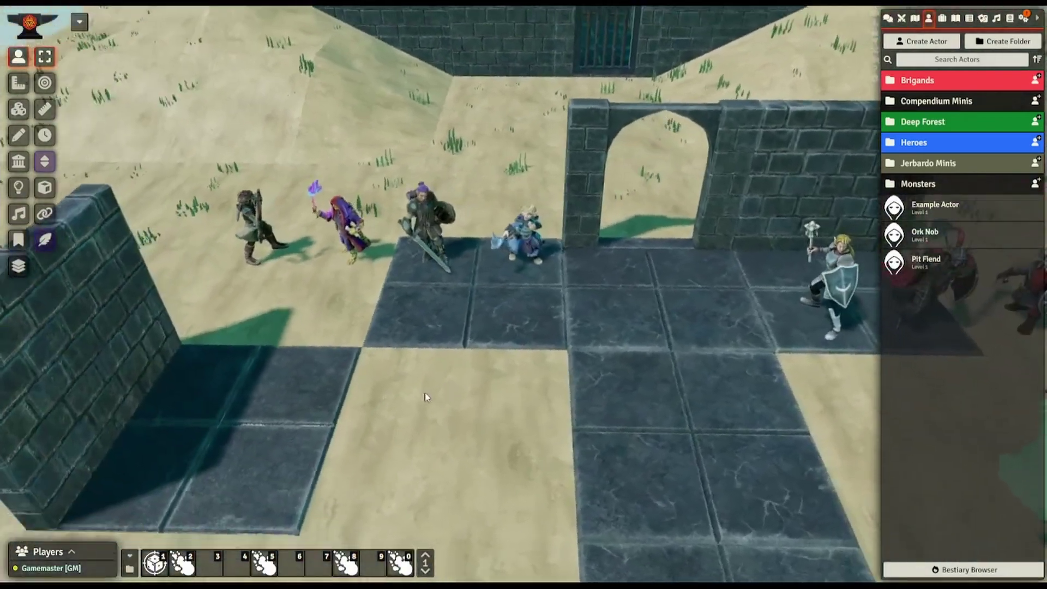
pyautogui.moveTo(424, 394); pyautogui.dragTo(612, 456, button='right')
pyautogui.scroll(4, 575, 411)
pyautogui.moveTo(575, 409); pyautogui.dragTo(437, 463)
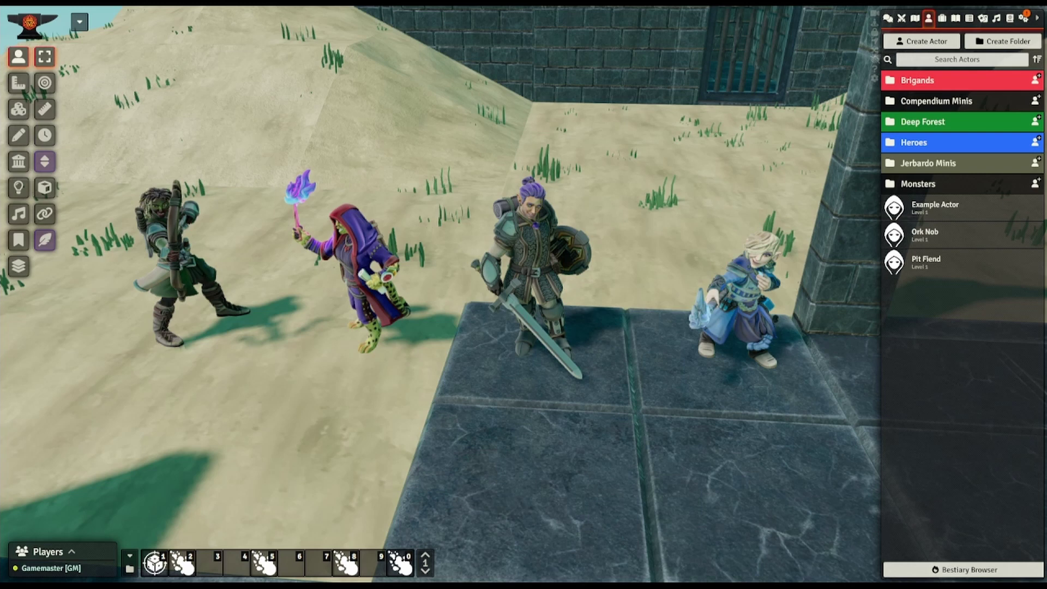
# Open the purple-haired fighter token's 3D settings, browse the available HeroForge models, and close both windows without changes
pyautogui.doubleClick(558, 280)
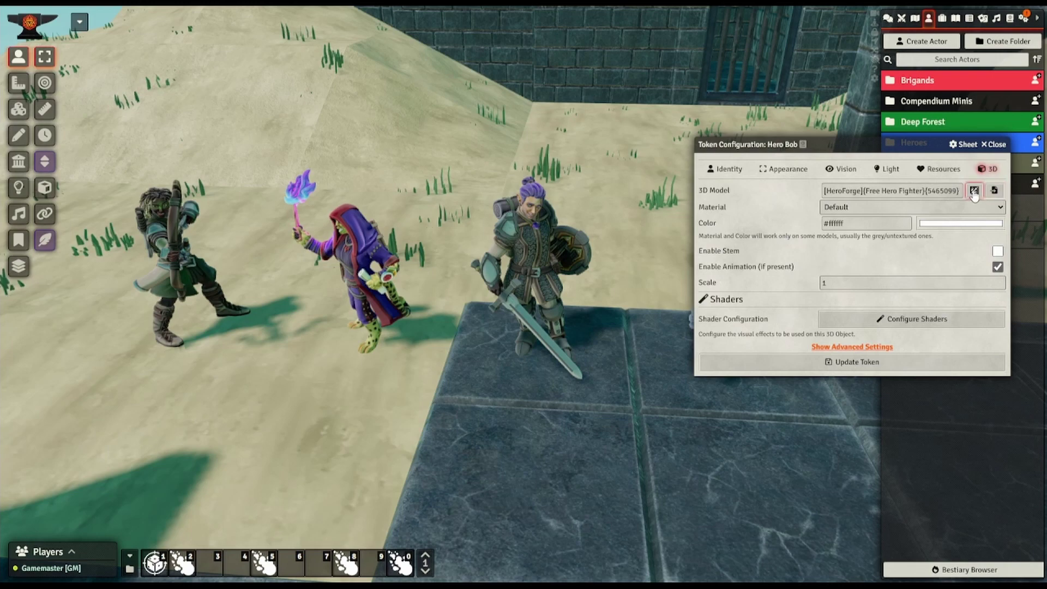
pyautogui.click(973, 192)
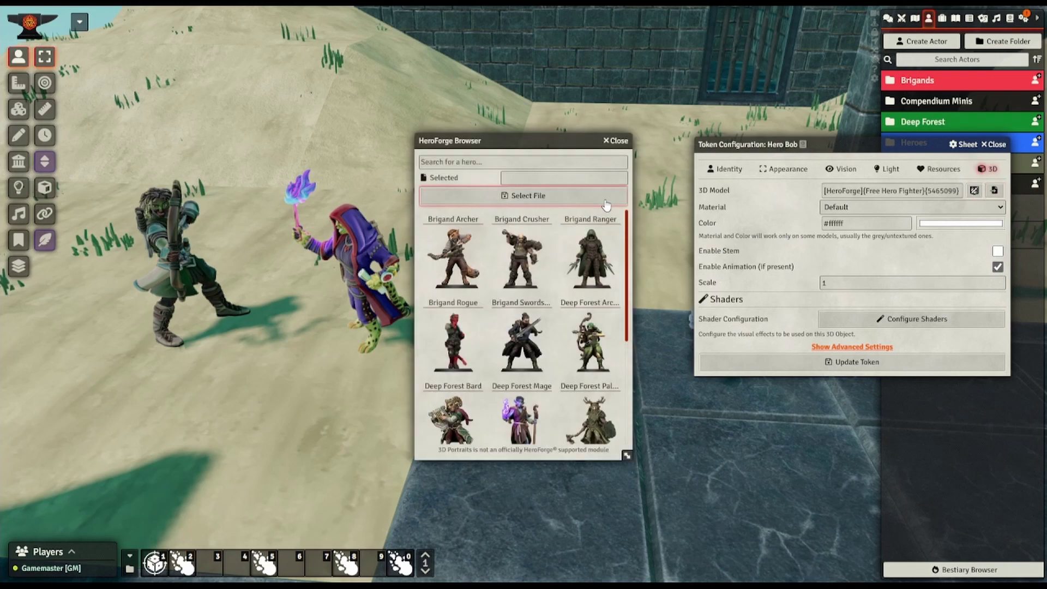
pyautogui.moveTo(507, 142); pyautogui.dragTo(181, 143)
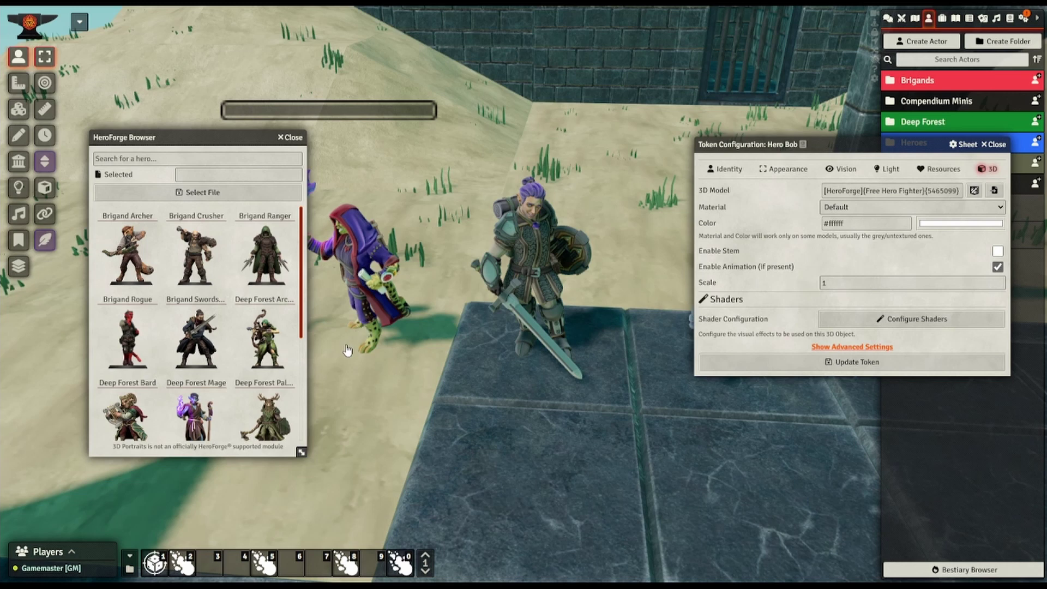
pyautogui.scroll(-3, 263, 377)
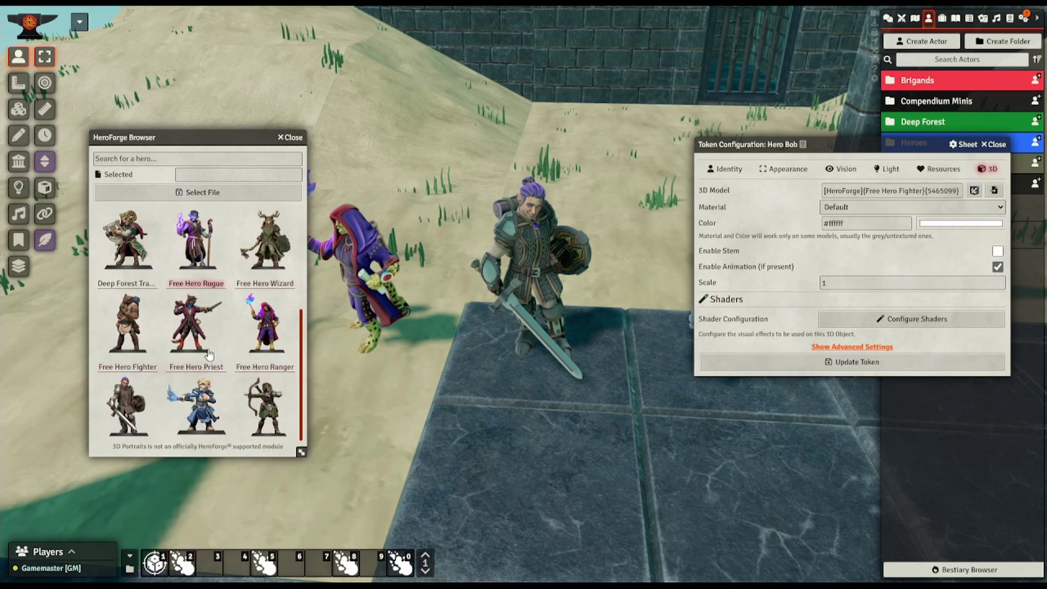
pyautogui.click(279, 139)
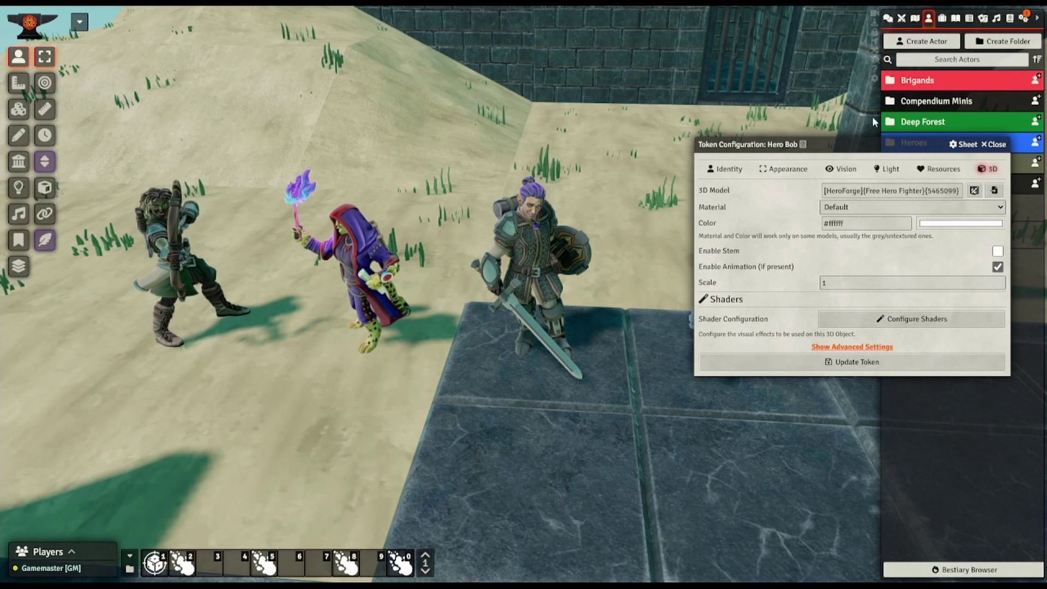
pyautogui.doubleClick(958, 146)
pyautogui.click(993, 143)
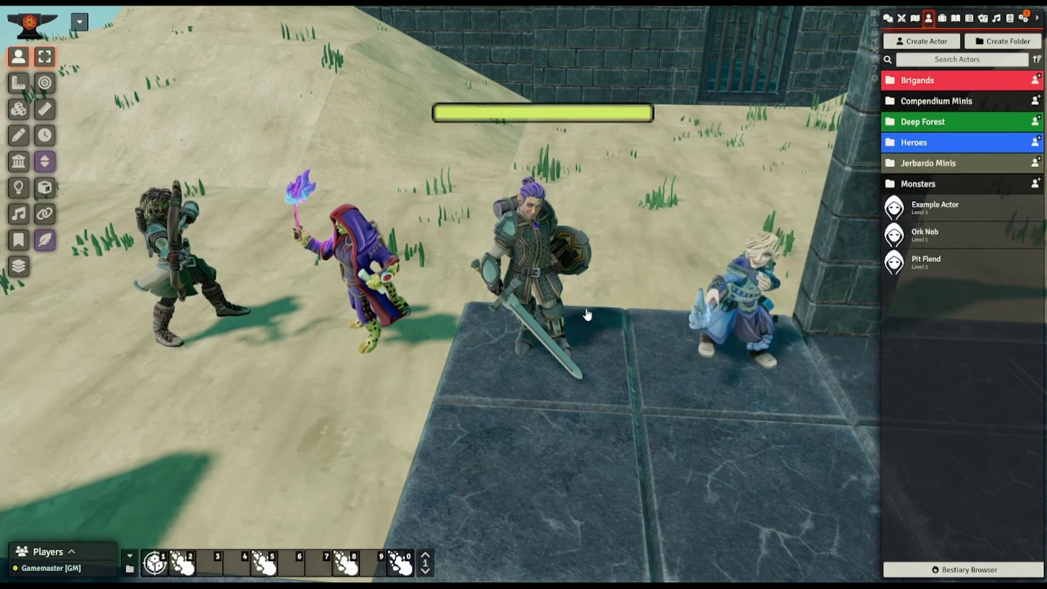
# Inspect the archer, wizard, fighter and priest HeroForge miniatures up close from slightly different angles
pyautogui.moveTo(431, 463); pyautogui.dragTo(390, 490, button='right')
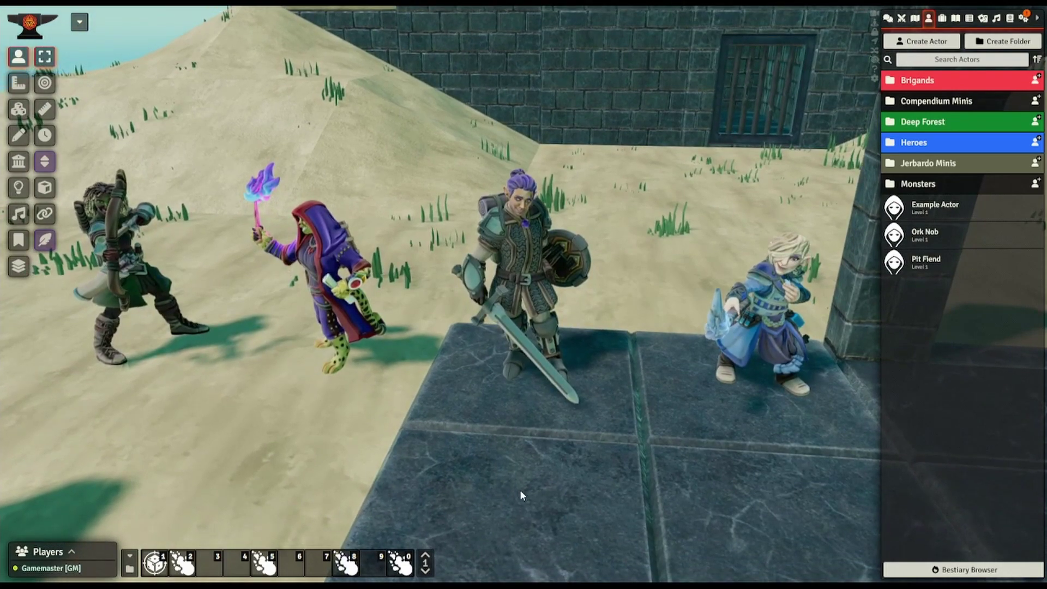
pyautogui.scroll(2, 605, 515)
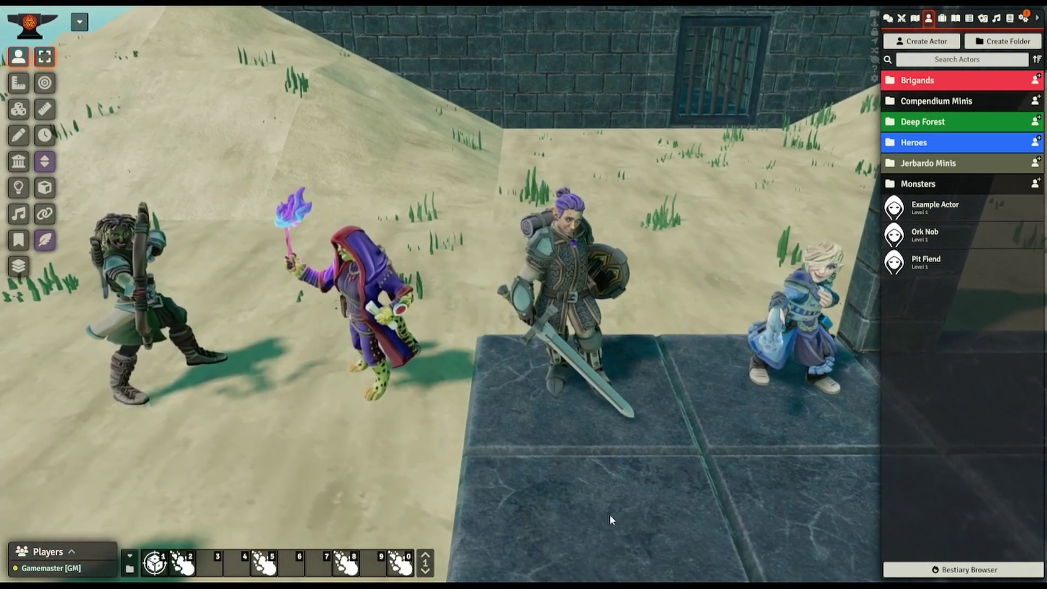
pyautogui.scroll(-1, 595, 507)
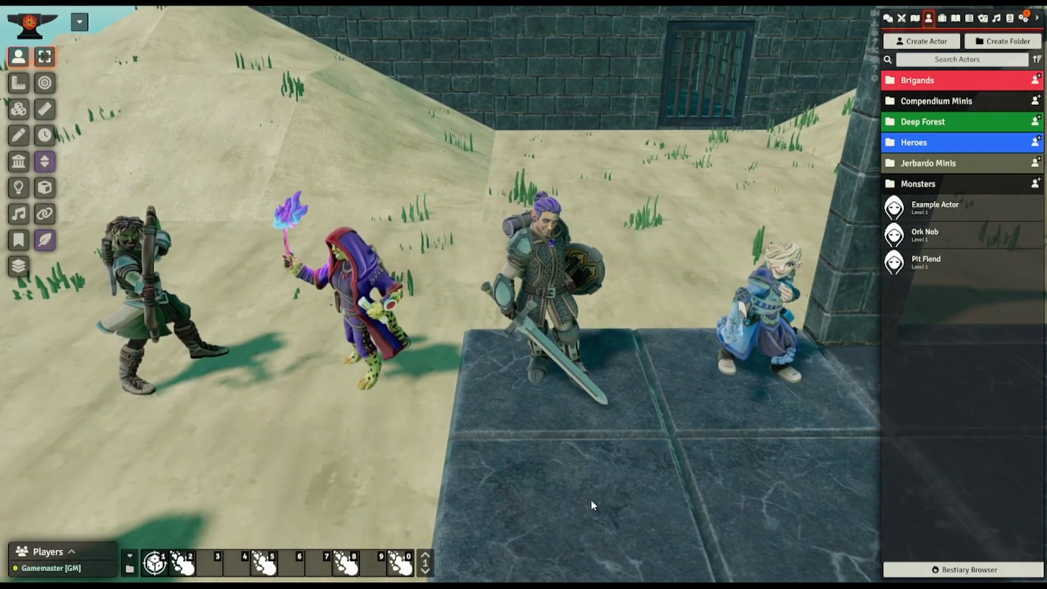
pyautogui.moveTo(593, 497)
pyautogui.mouseDown(button='middle')
pyautogui.moveTo(578, 491)
pyautogui.moveTo(611, 497)
pyautogui.mouseUp(button='middle')
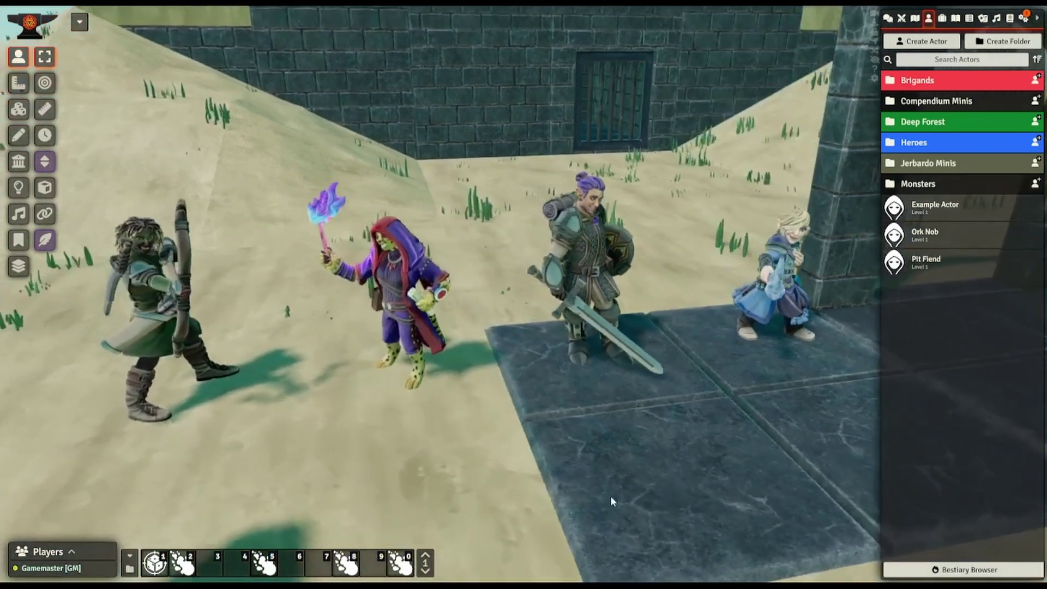
pyautogui.moveTo(610, 496); pyautogui.dragTo(597, 499, button='right')
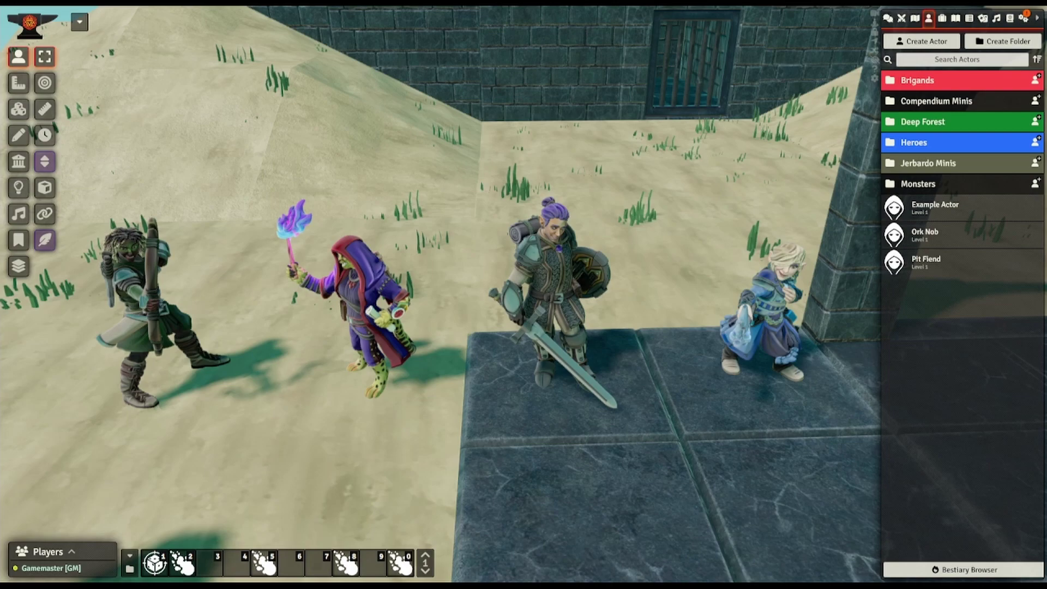
# Examine the group of four untextured white miniatures at the foot of the stairs
pyautogui.scroll(-8, 521, 423)
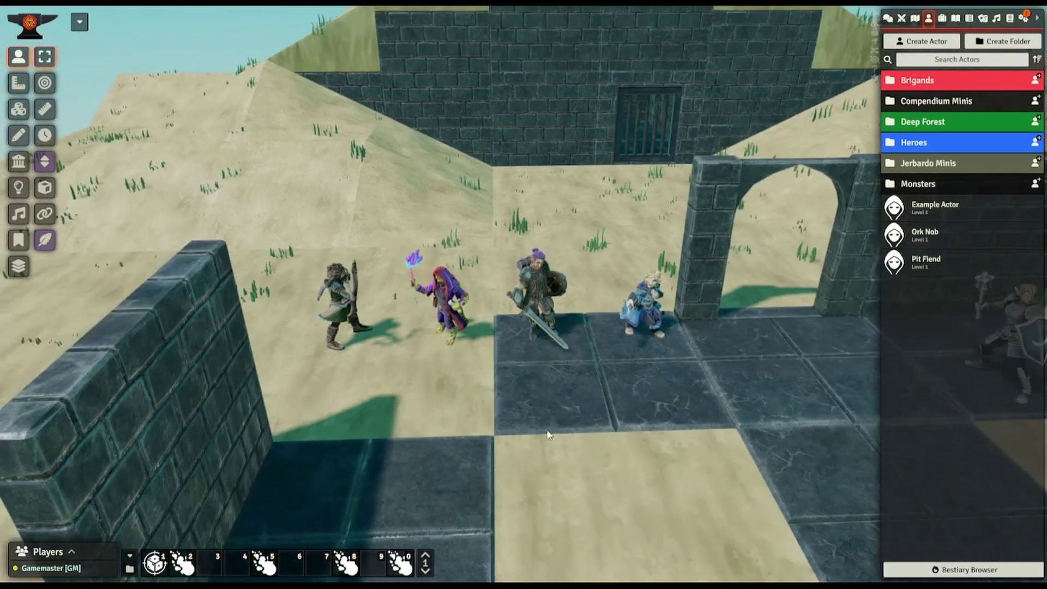
pyautogui.moveTo(549, 434); pyautogui.dragTo(698, 427)
pyautogui.moveTo(698, 428); pyautogui.dragTo(425, 463, button='right')
pyautogui.moveTo(567, 412); pyautogui.dragTo(631, 330)
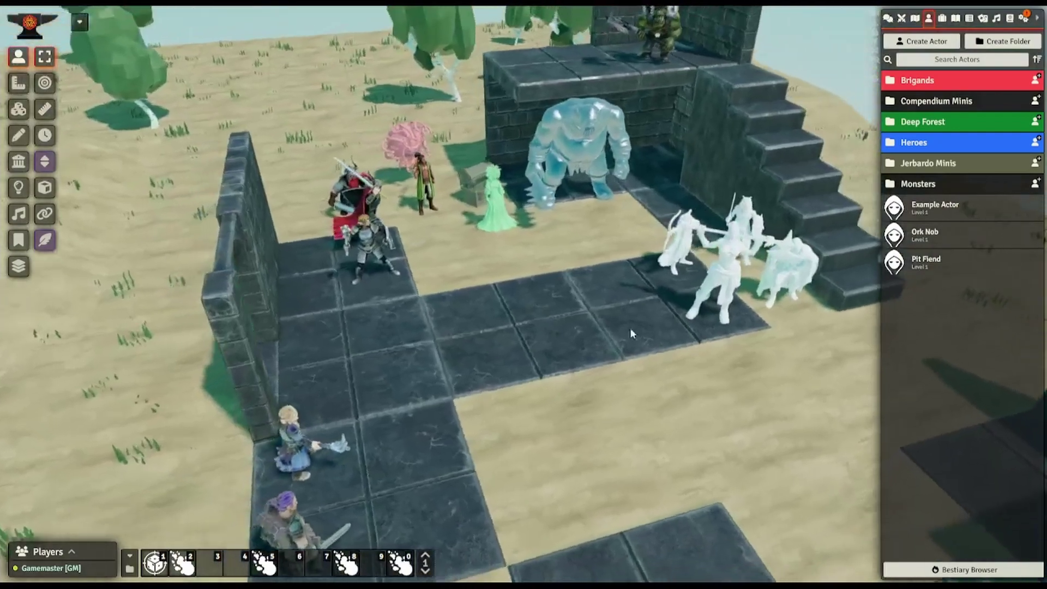
pyautogui.moveTo(631, 330); pyautogui.dragTo(454, 416, button='right')
pyautogui.scroll(3, 450, 405)
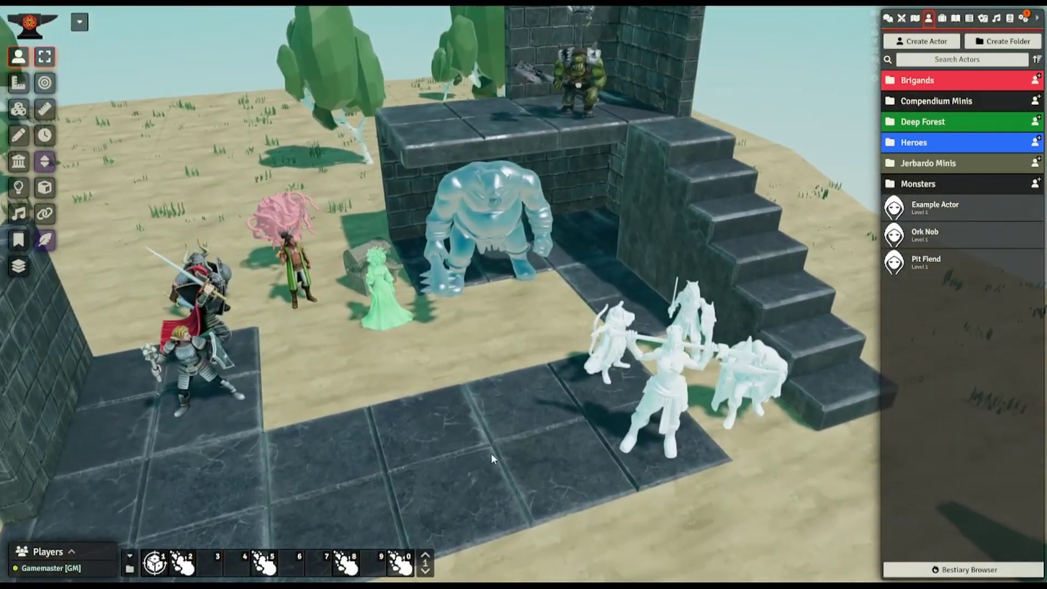
pyautogui.moveTo(505, 437); pyautogui.dragTo(493, 405, button='right')
pyautogui.moveTo(494, 405); pyautogui.dragTo(420, 421)
pyautogui.moveTo(311, 412); pyautogui.dragTo(344, 406, button='right')
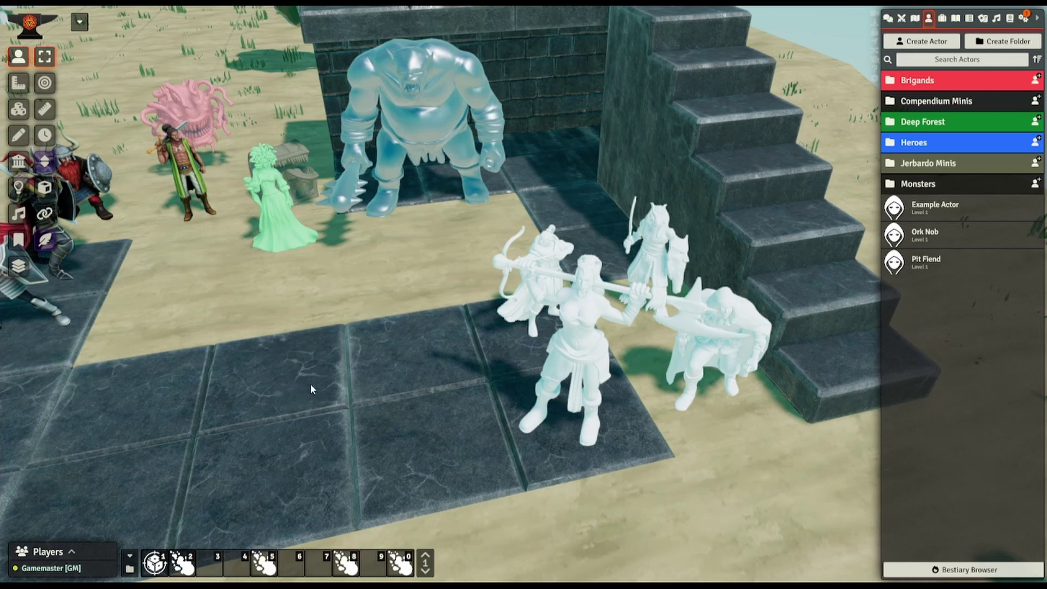
pyautogui.moveTo(296, 376)
pyautogui.mouseDown()
pyautogui.moveTo(347, 419)
pyautogui.moveTo(326, 374)
pyautogui.moveTo(312, 373)
pyautogui.mouseUp()
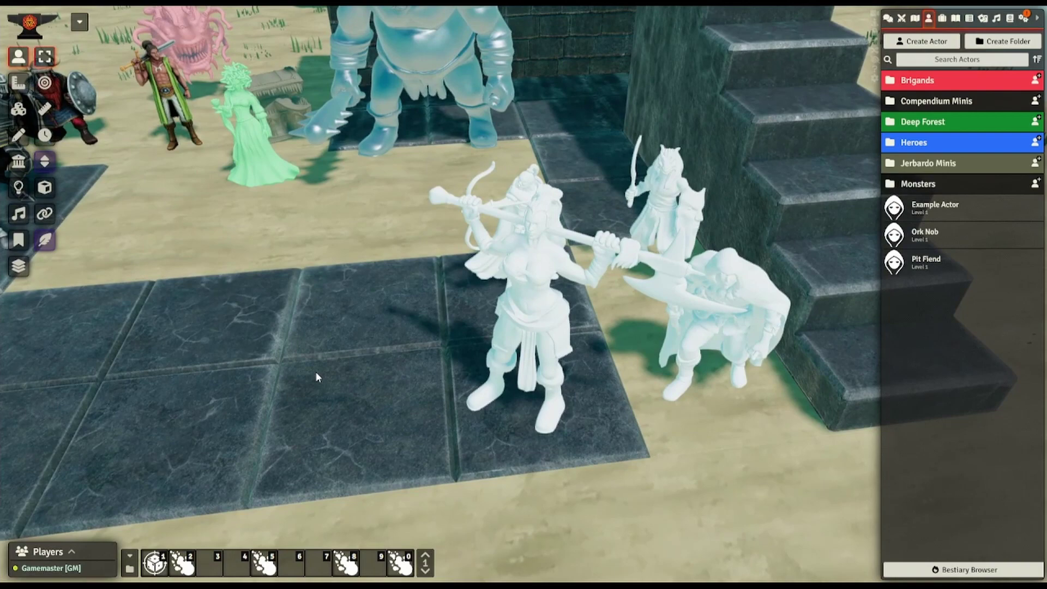
pyautogui.moveTo(312, 371); pyautogui.dragTo(279, 349)
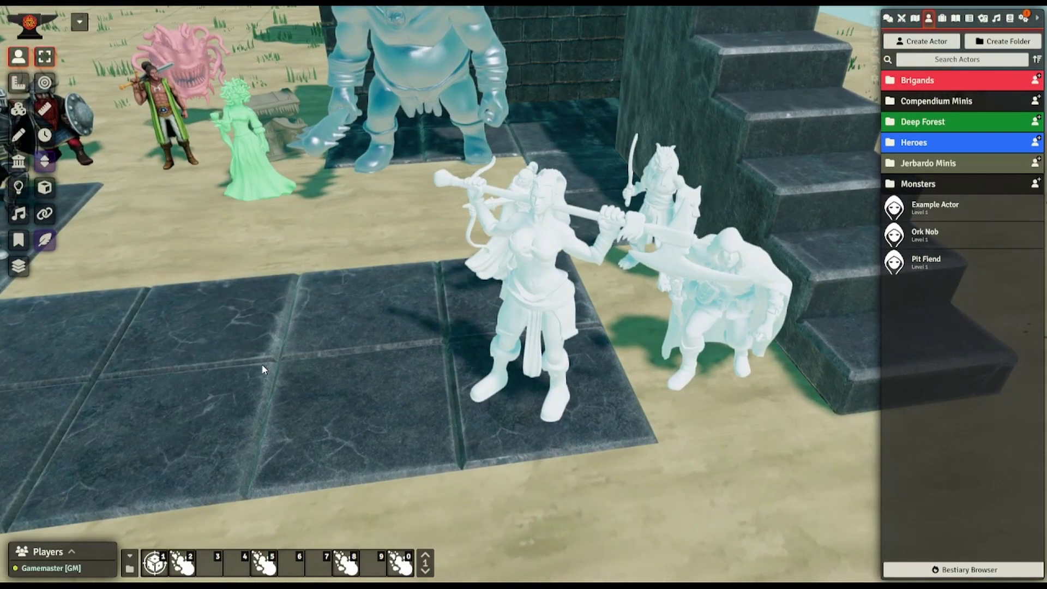
pyautogui.moveTo(273, 339)
pyautogui.mouseDown(button='right')
pyautogui.moveTo(289, 355)
pyautogui.moveTo(290, 346)
pyautogui.mouseUp(button='right')
pyautogui.moveTo(290, 347); pyautogui.dragTo(278, 343)
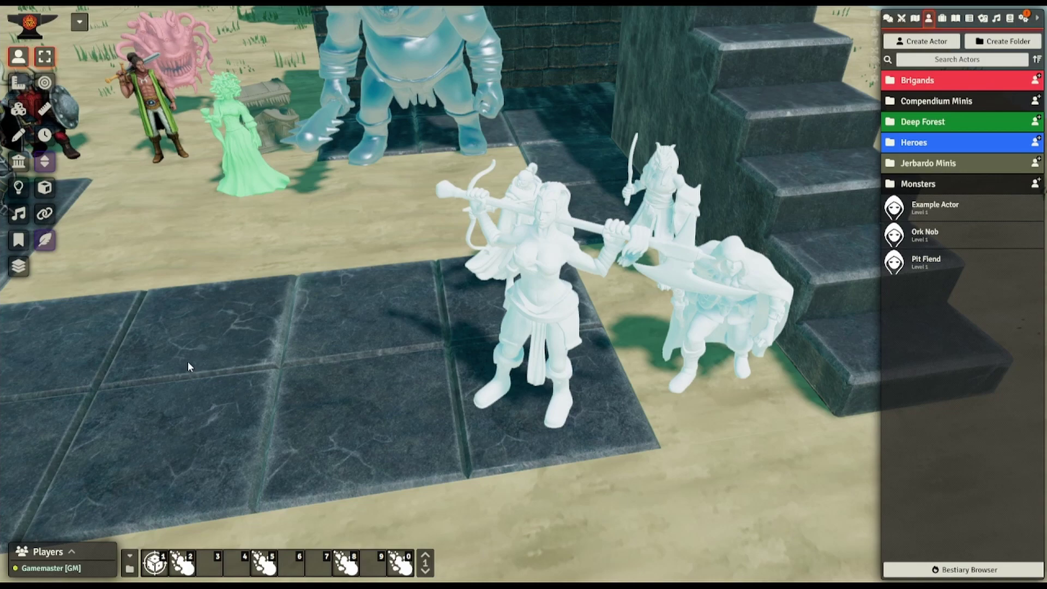
# Examine the painted warrior miniatures near the stone wall and the tinted monster miniatures beside them
pyautogui.moveTo(175, 348); pyautogui.dragTo(515, 449, button='right')
pyautogui.moveTo(515, 449); pyautogui.dragTo(453, 427)
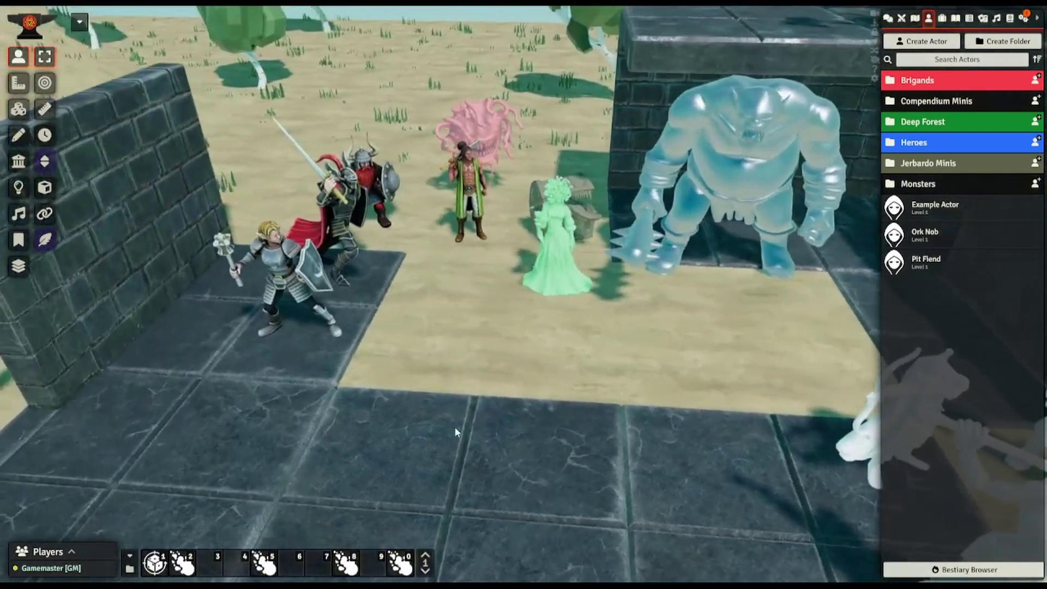
pyautogui.scroll(5, 568, 454)
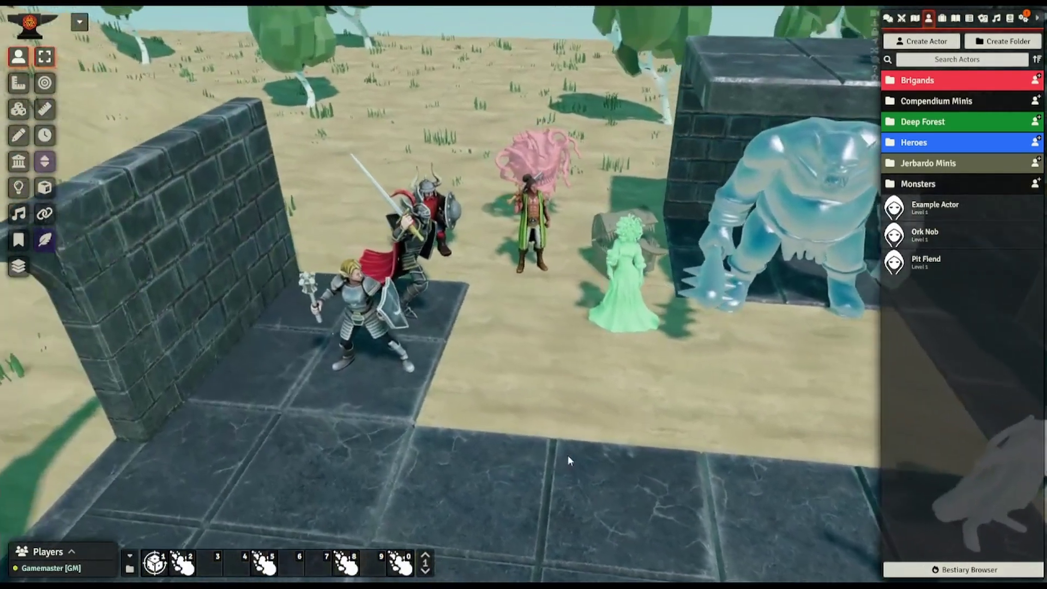
pyautogui.scroll(2, 571, 505)
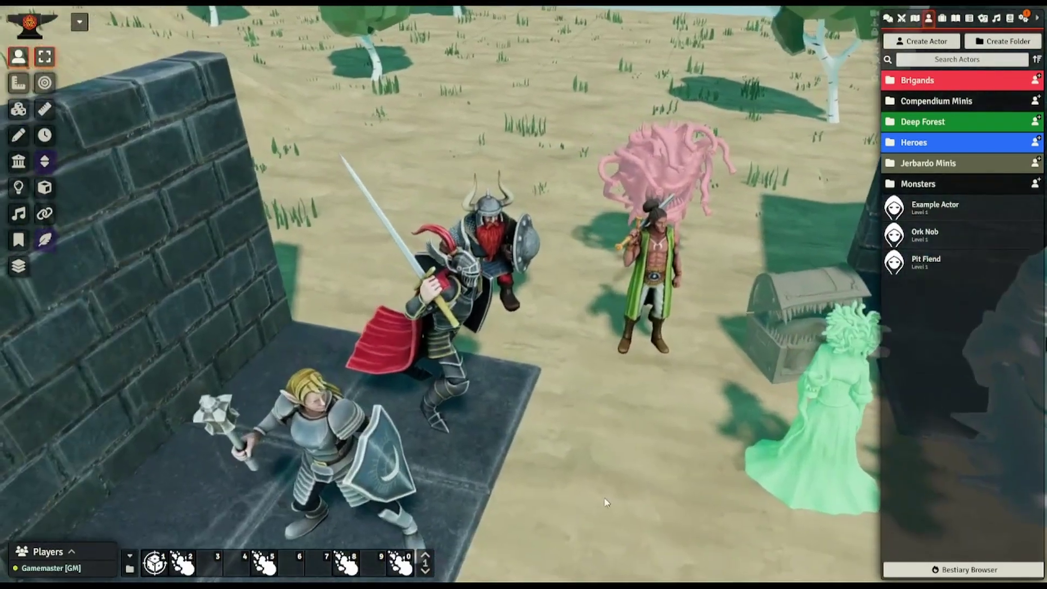
pyautogui.moveTo(606, 501); pyautogui.dragTo(588, 495)
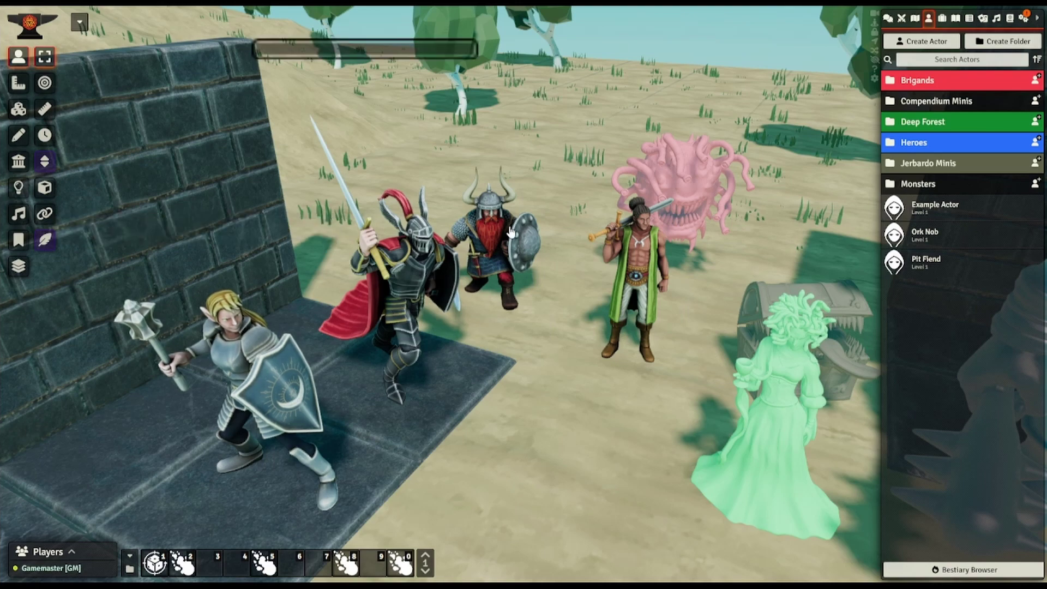
pyautogui.scroll(-1, 544, 447)
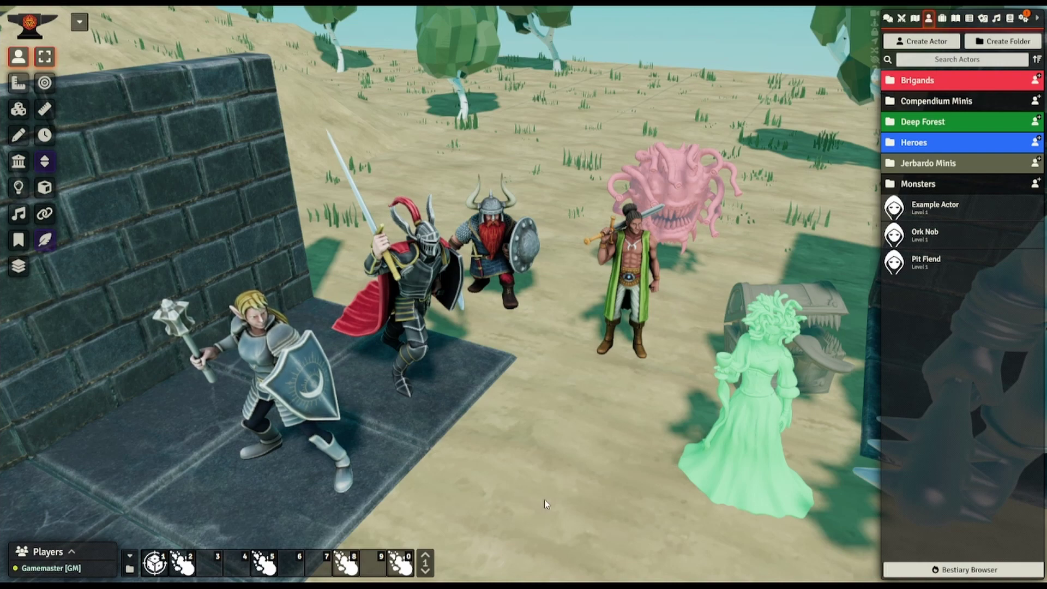
pyautogui.moveTo(506, 477); pyautogui.dragTo(481, 471)
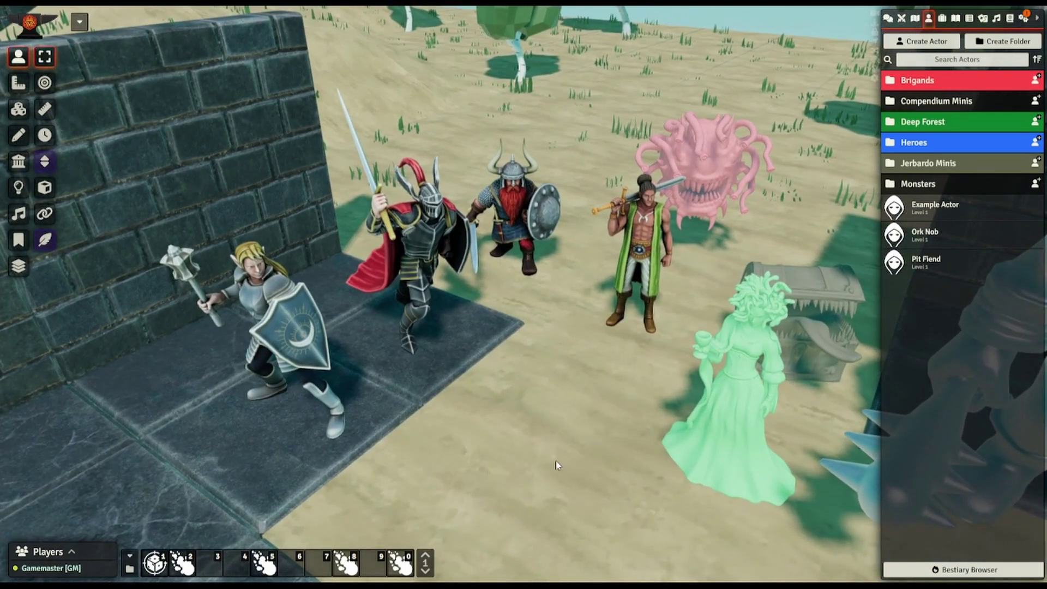
pyautogui.moveTo(556, 464); pyautogui.dragTo(579, 454)
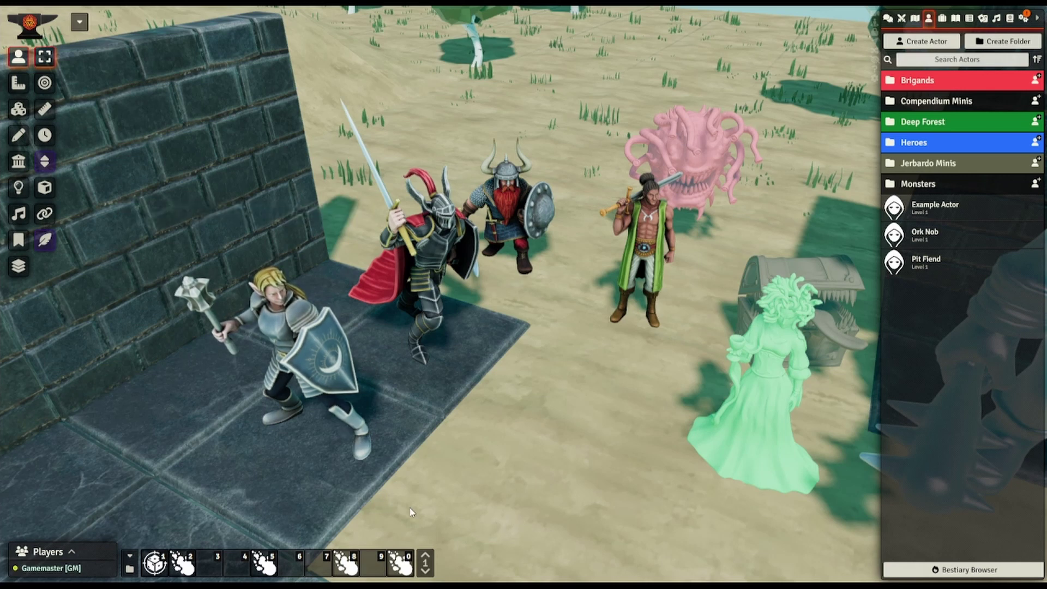
pyautogui.moveTo(523, 477); pyautogui.dragTo(519, 452, button='middle')
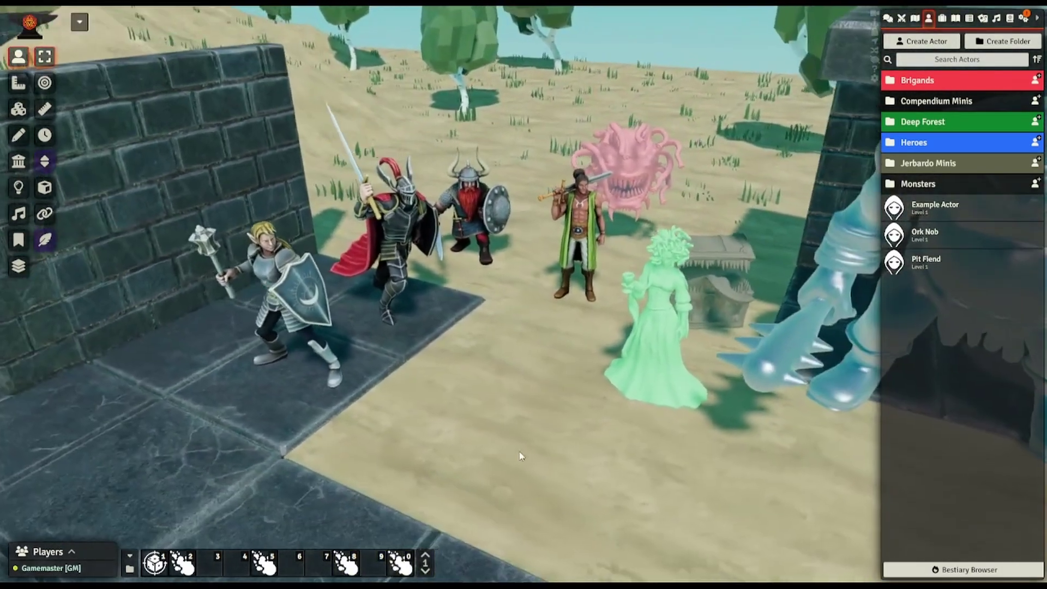
pyautogui.scroll(2, 502, 431)
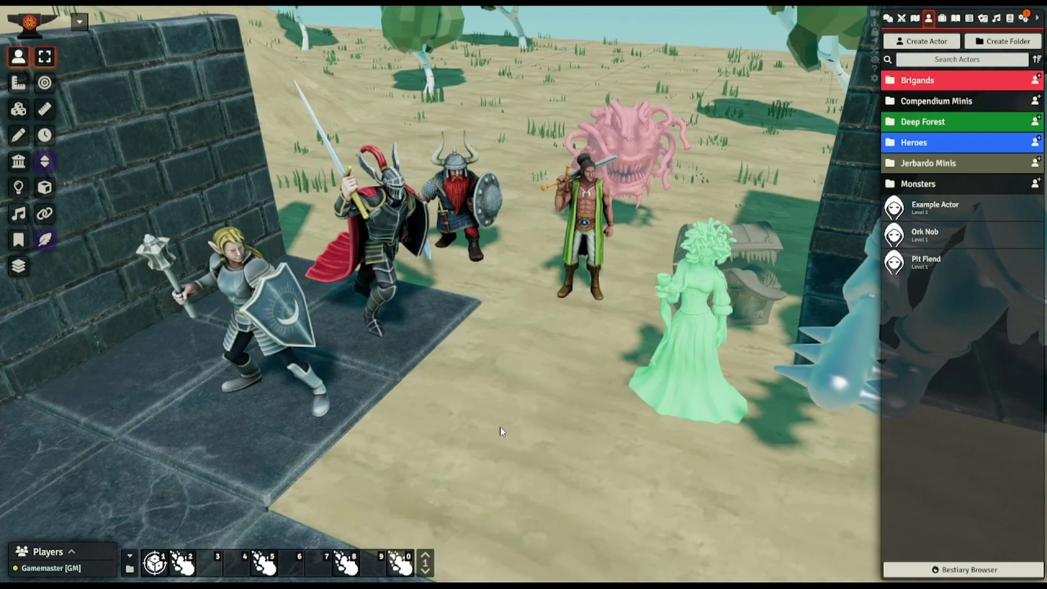
pyautogui.scroll(2, 500, 430)
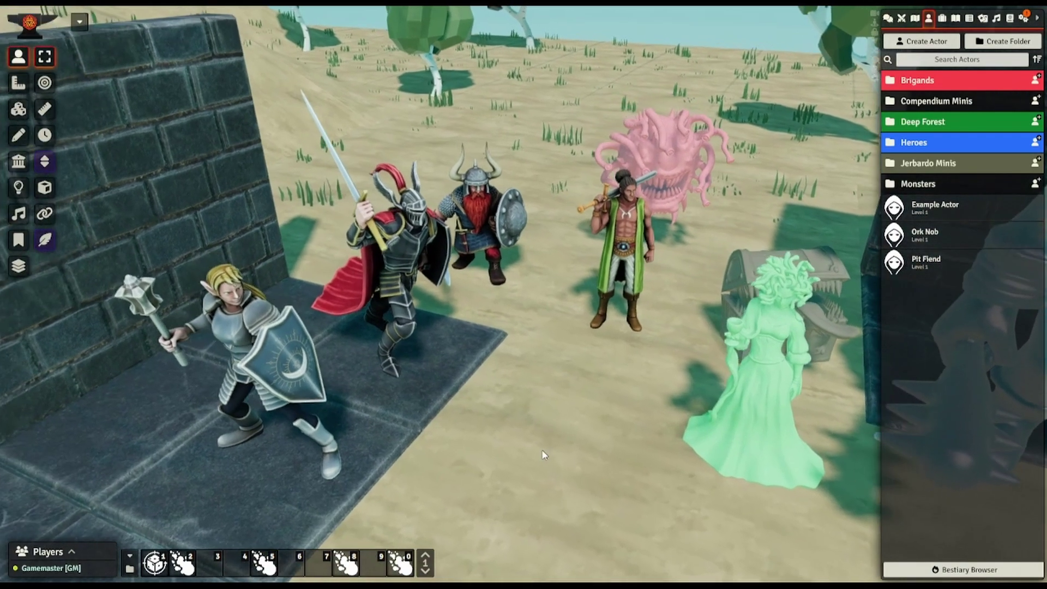
pyautogui.scroll(2, 543, 454)
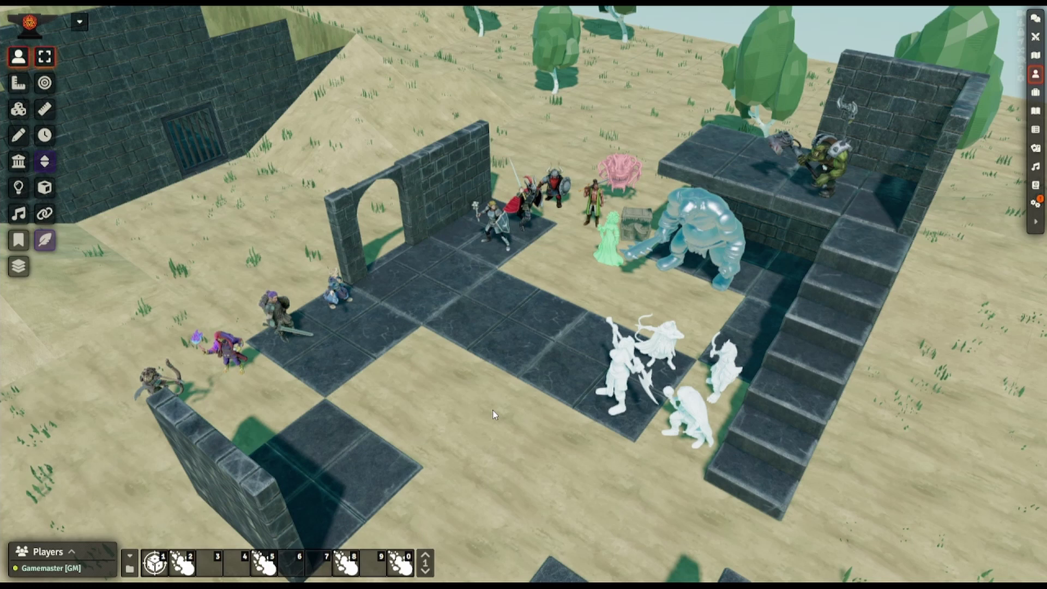
# Examine the ork miniature on the raised stone platform above the stairs up close
pyautogui.moveTo(511, 347); pyautogui.dragTo(374, 420, button='right')
pyautogui.moveTo(374, 420); pyautogui.dragTo(668, 346)
pyautogui.scroll(4, 718, 320)
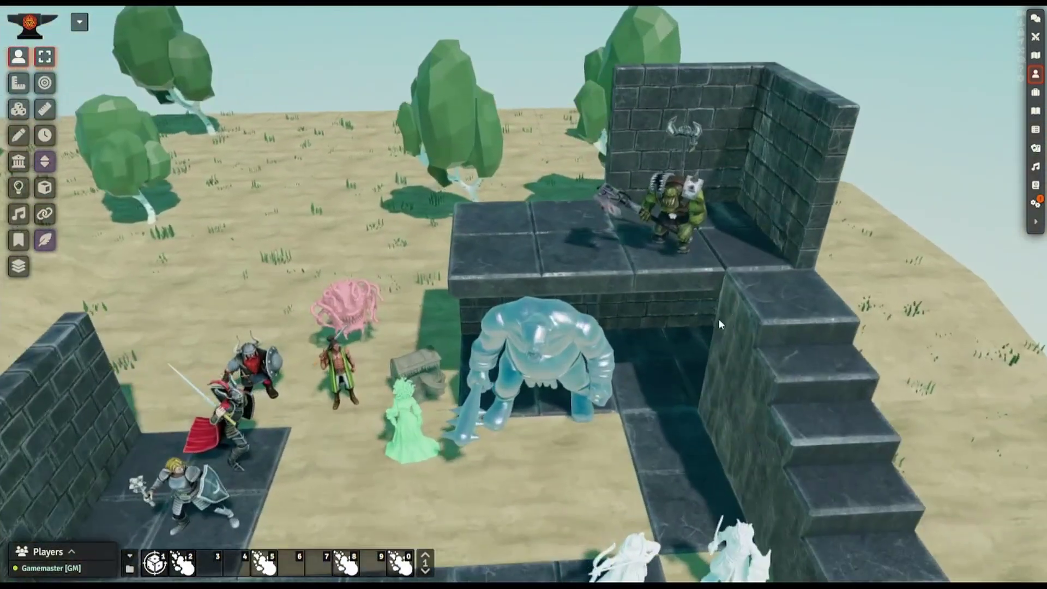
pyautogui.moveTo(718, 318); pyautogui.dragTo(639, 417, button='middle')
pyautogui.scroll(5, 671, 513)
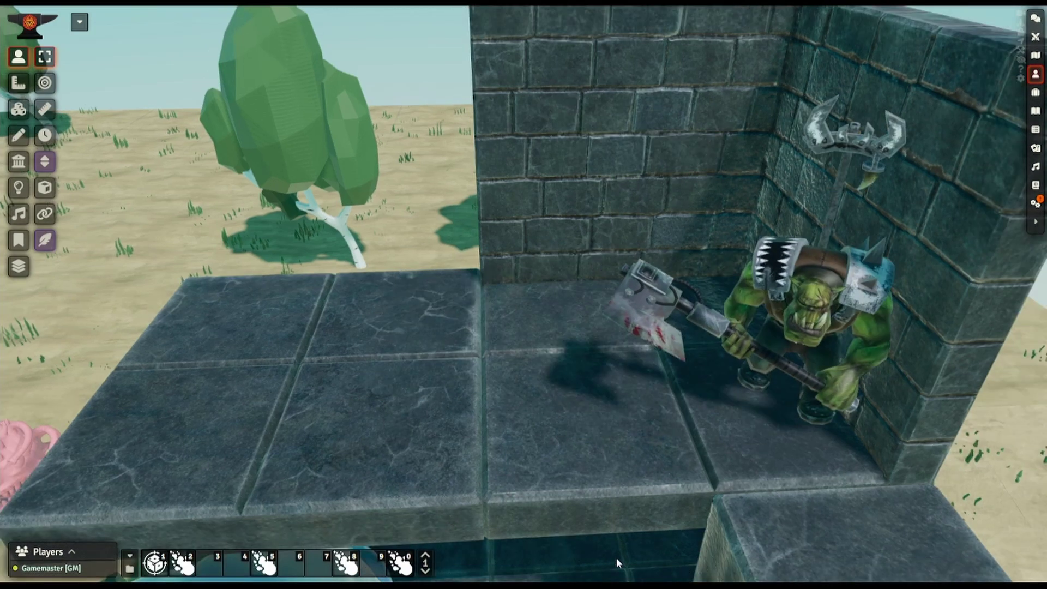
pyautogui.moveTo(506, 511); pyautogui.dragTo(434, 457, button='right')
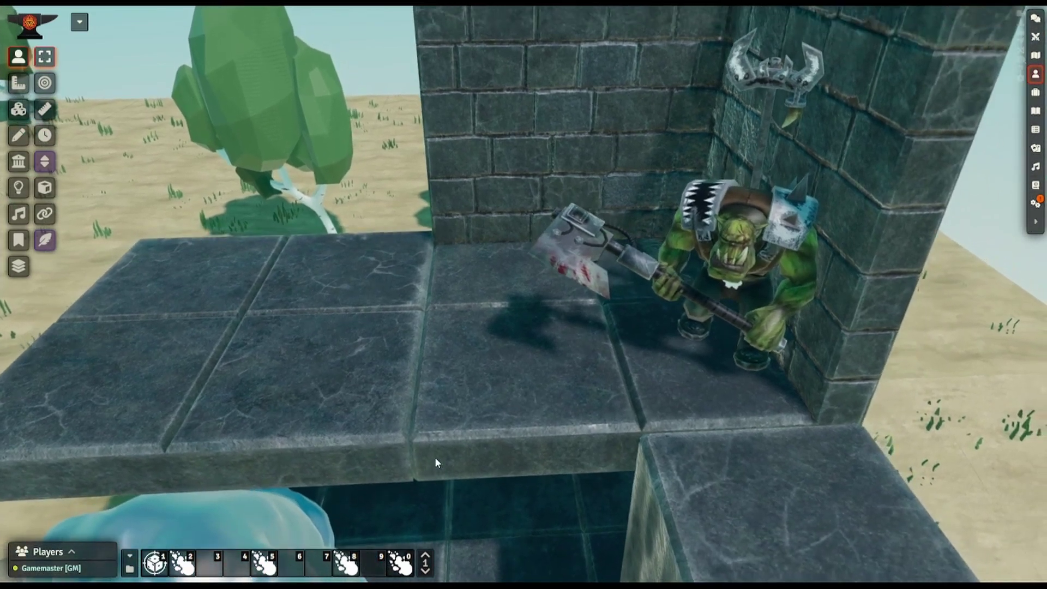
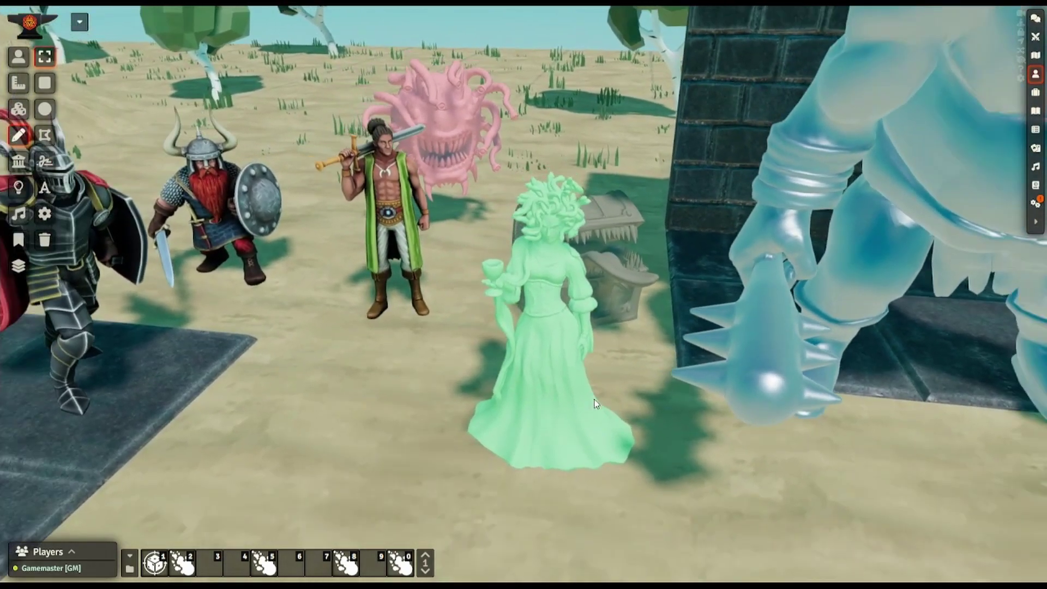
# Give the Medusa token the Wood material with the color #ffffff and update the token
pyautogui.click(26, 63)
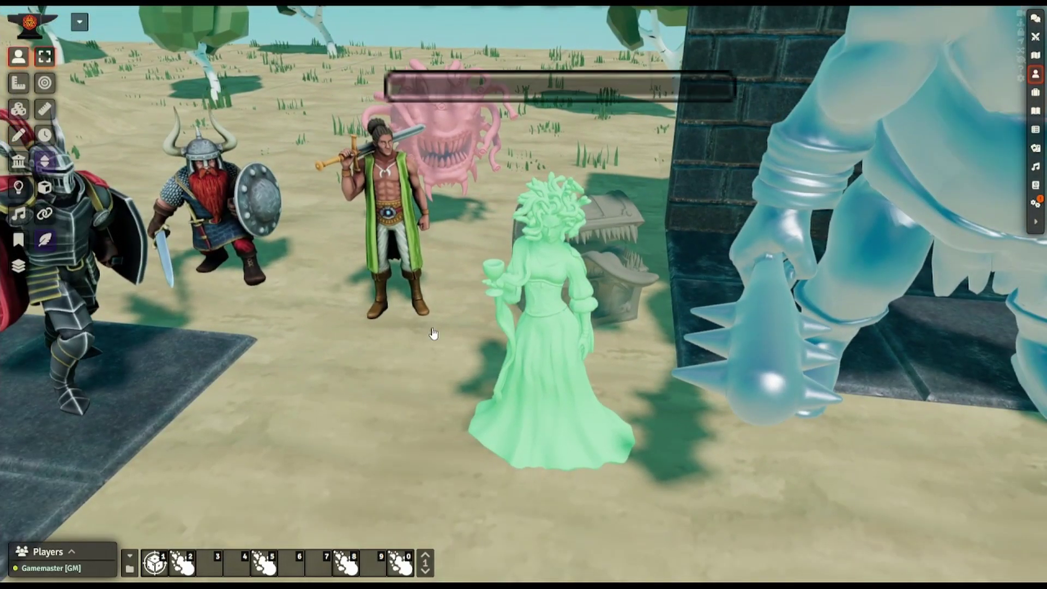
pyautogui.doubleClick(547, 397)
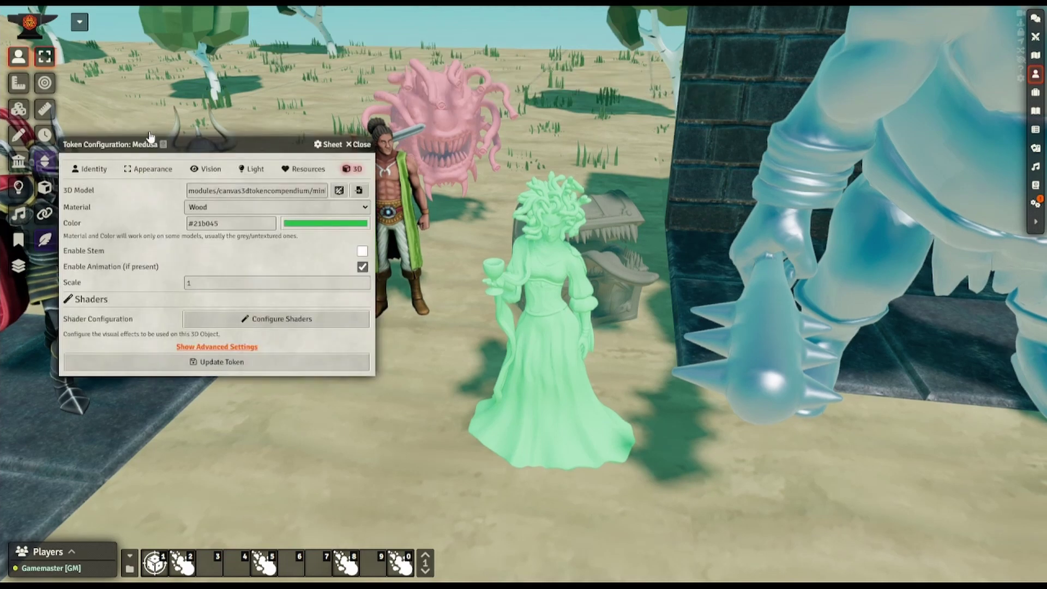
pyautogui.click(210, 211)
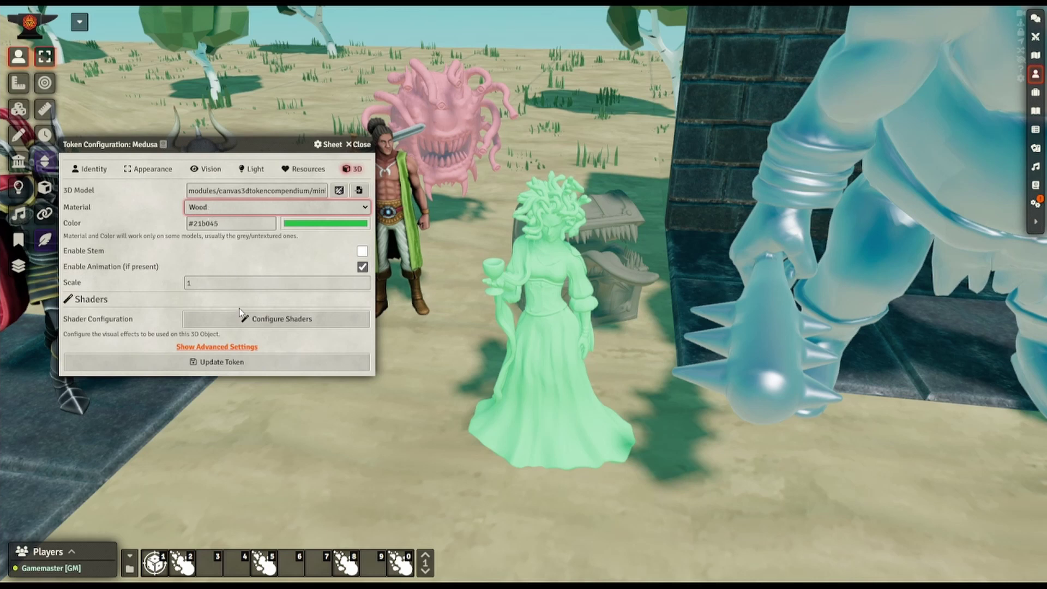
pyautogui.click(305, 225)
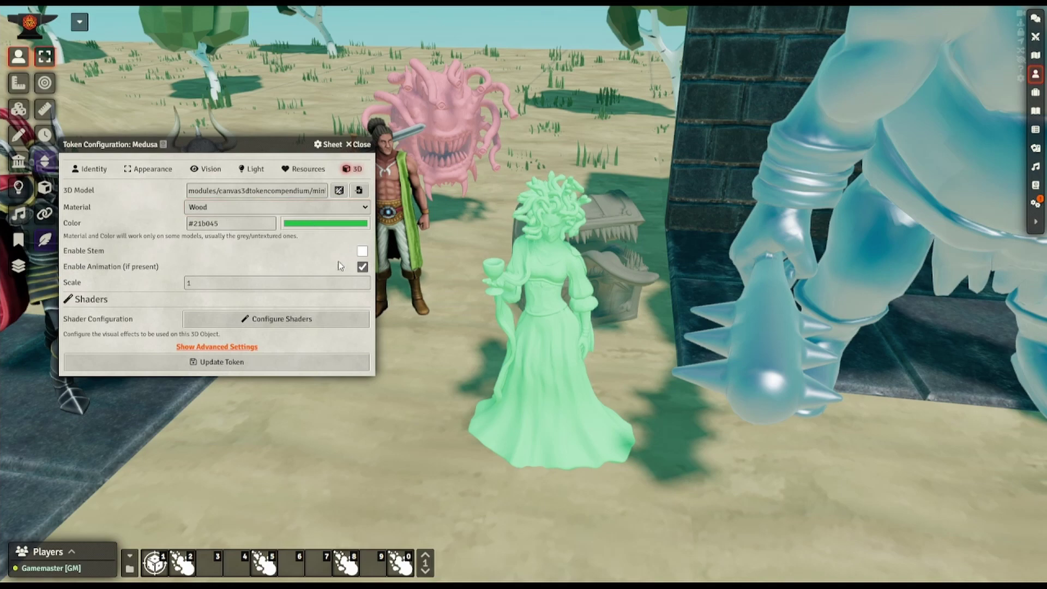
pyautogui.click(202, 361)
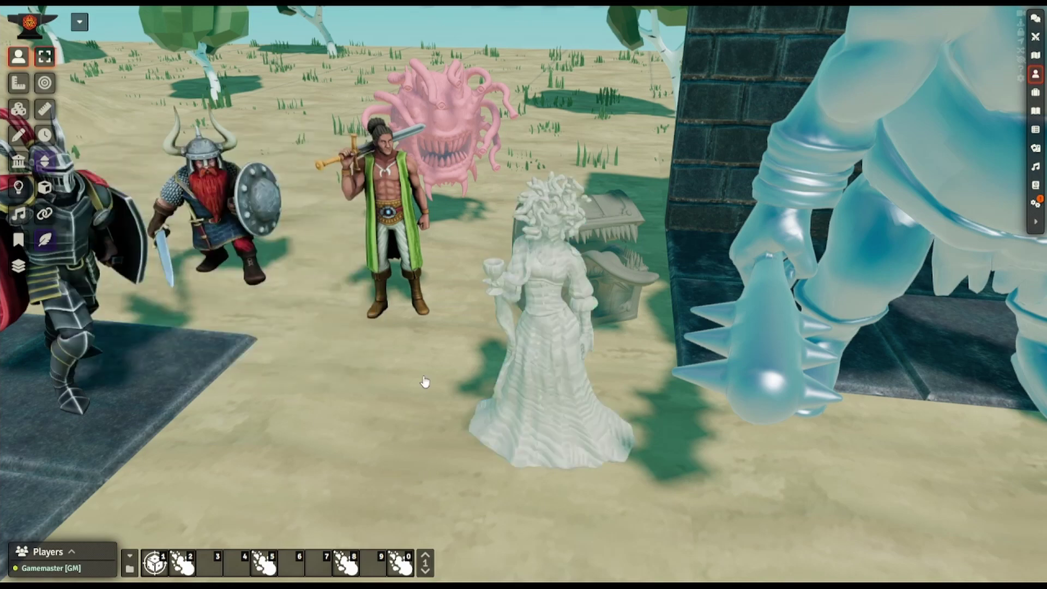
# Recolor the Medusa token golden yellow (#d7b742) and update the token
pyautogui.doubleClick(517, 391)
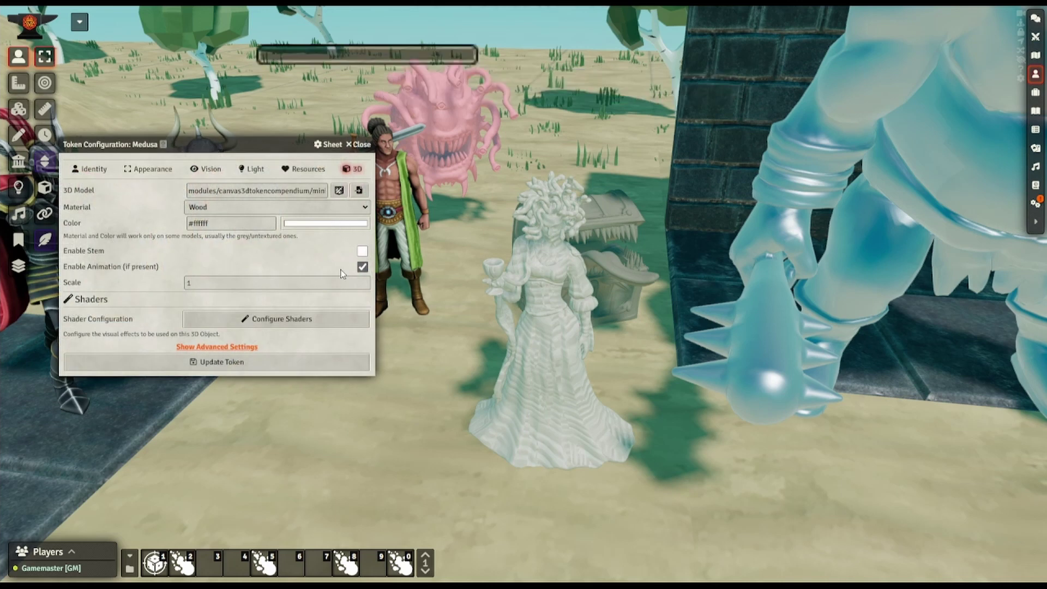
pyautogui.moveTo(398, 320); pyautogui.dragTo(390, 320)
pyautogui.moveTo(381, 255); pyautogui.dragTo(377, 243)
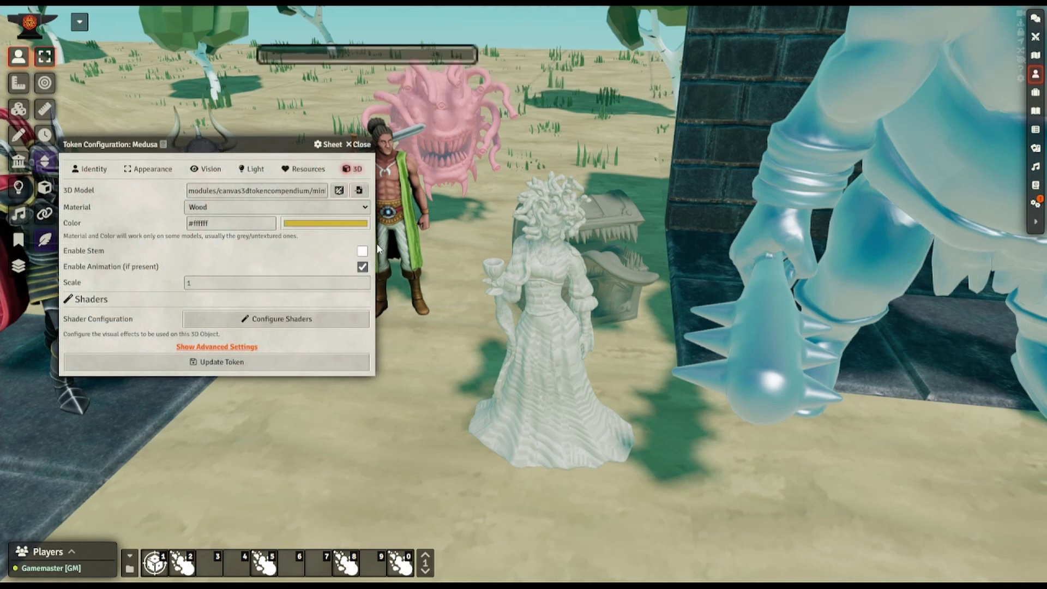
pyautogui.click(219, 361)
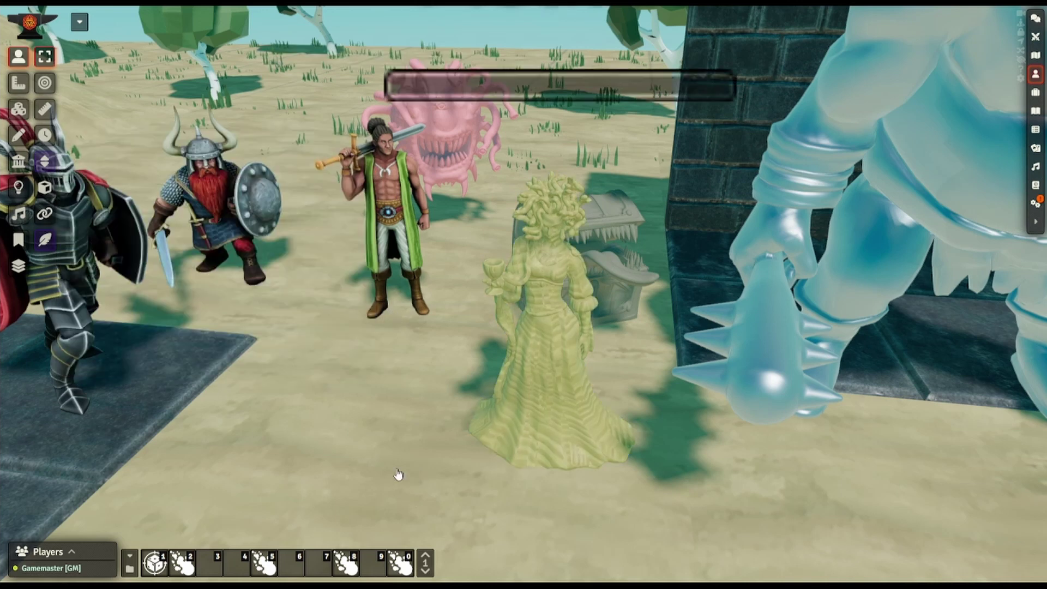
# Recolor the Medusa token green (#60b33d) and update the token
pyautogui.moveTo(398, 473); pyautogui.dragTo(524, 466)
pyautogui.rightClick(554, 432)
pyautogui.rightClick(553, 432)
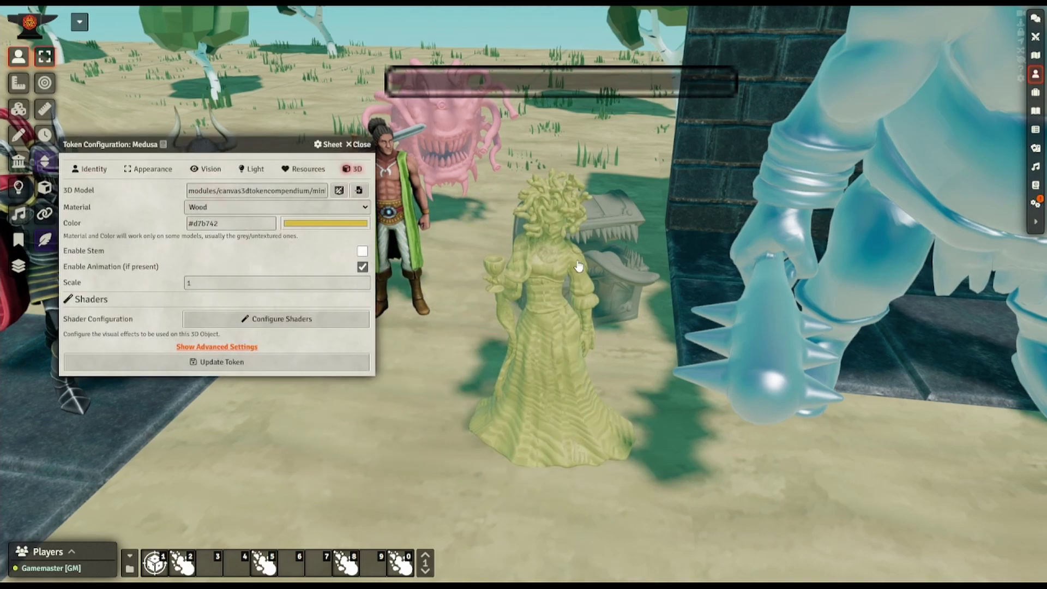
pyautogui.click(311, 203)
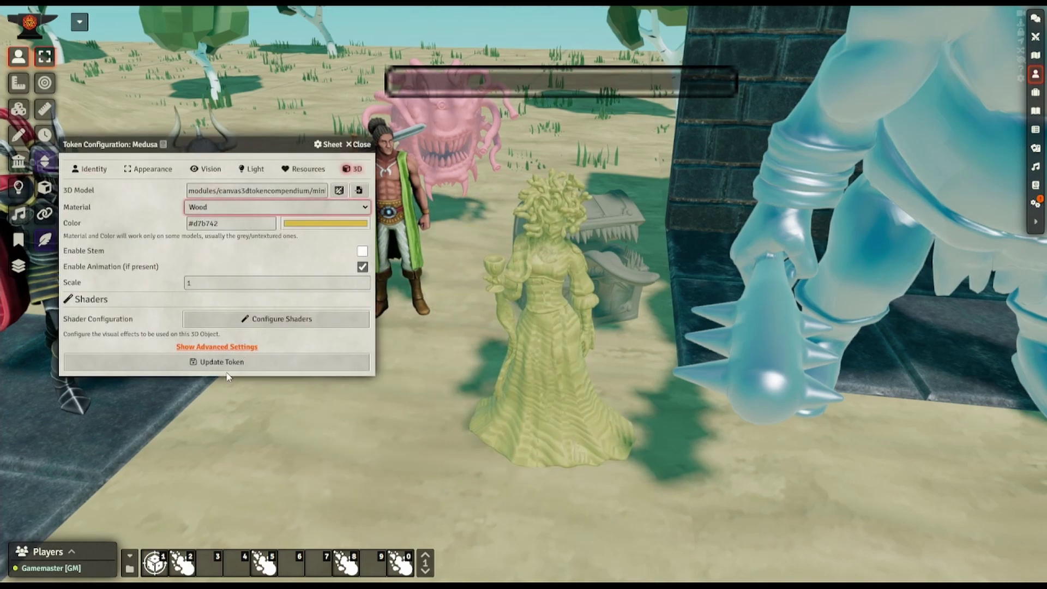
pyautogui.click(299, 221)
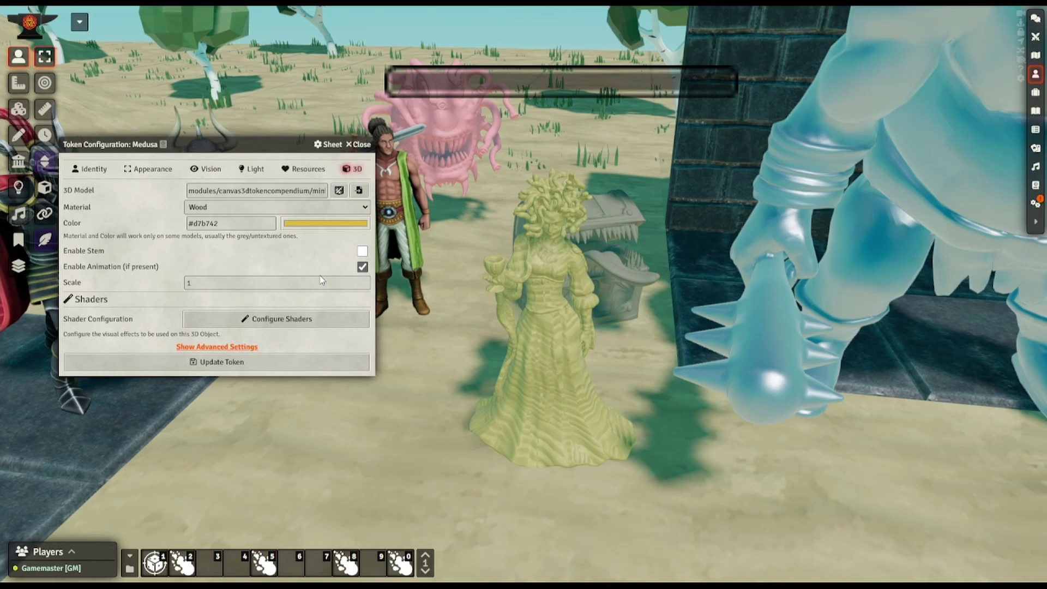
pyautogui.click(380, 320)
pyautogui.click(364, 254)
pyautogui.click(195, 364)
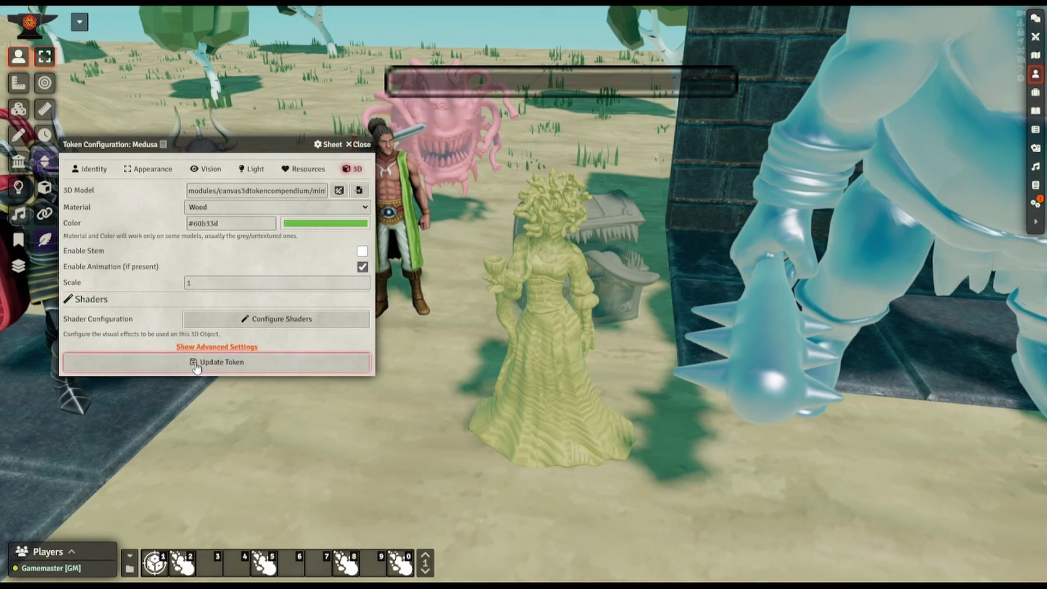
pyautogui.click(196, 363)
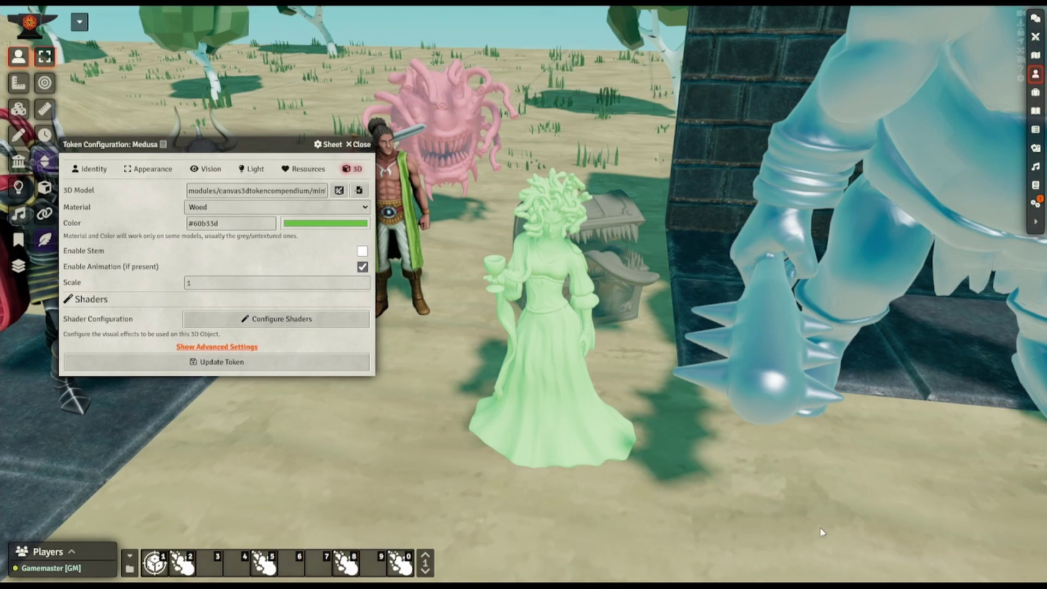
# Compare the Medusa miniature with the large blue monster and the painted miniatures nearby, moving its token configuration out of the way
pyautogui.scroll(-3, 798, 505)
pyautogui.moveTo(742, 512); pyautogui.dragTo(656, 528, button='right')
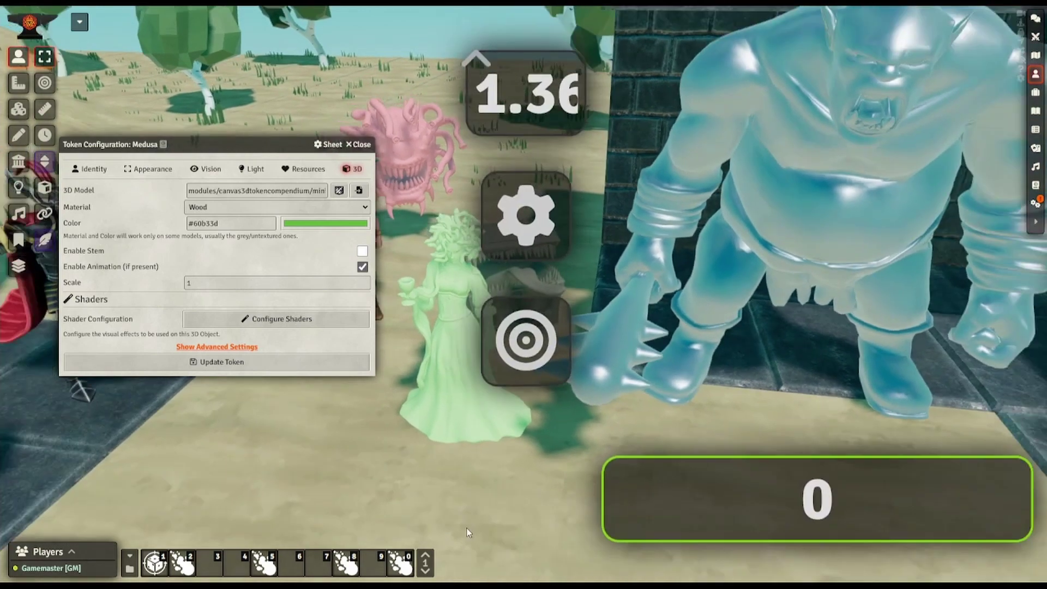
pyautogui.scroll(-3, 474, 522)
pyautogui.moveTo(354, 411); pyautogui.dragTo(413, 458, button='right')
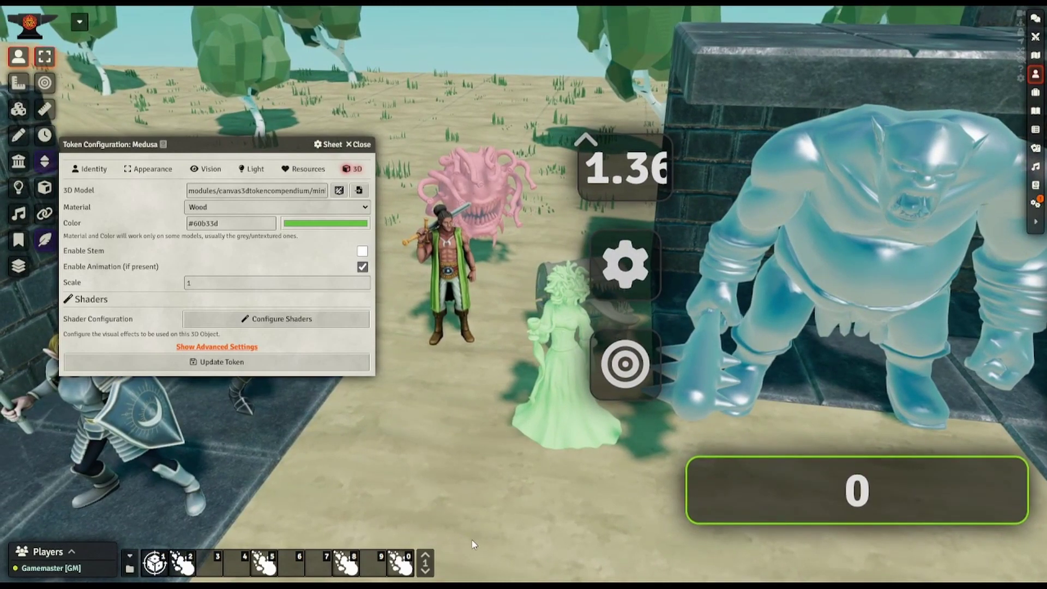
pyautogui.scroll(-1, 470, 539)
pyautogui.moveTo(501, 546); pyautogui.dragTo(450, 517, button='right')
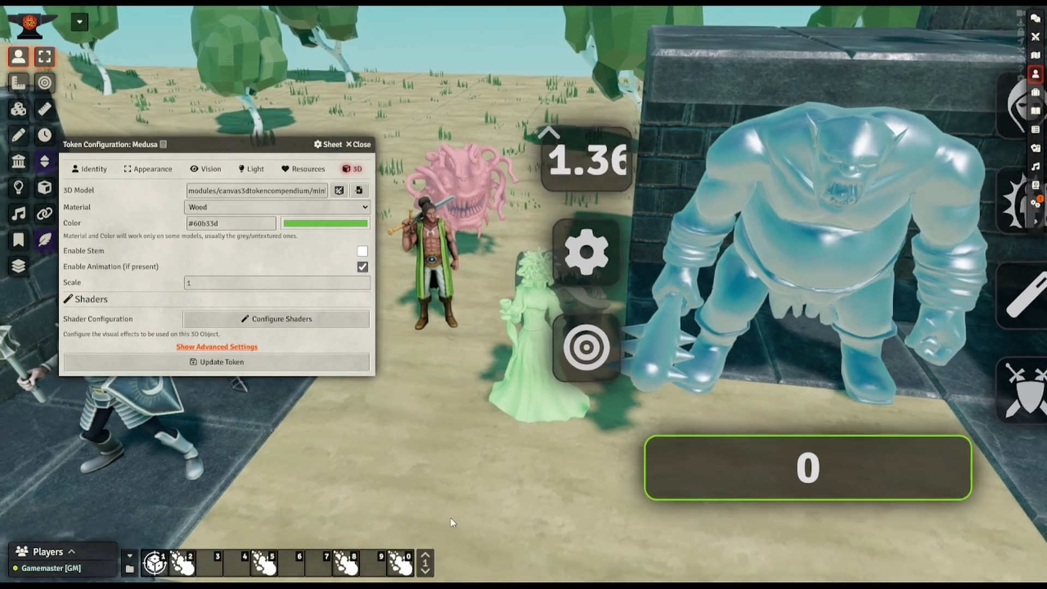
pyautogui.moveTo(240, 144); pyautogui.dragTo(728, 179)
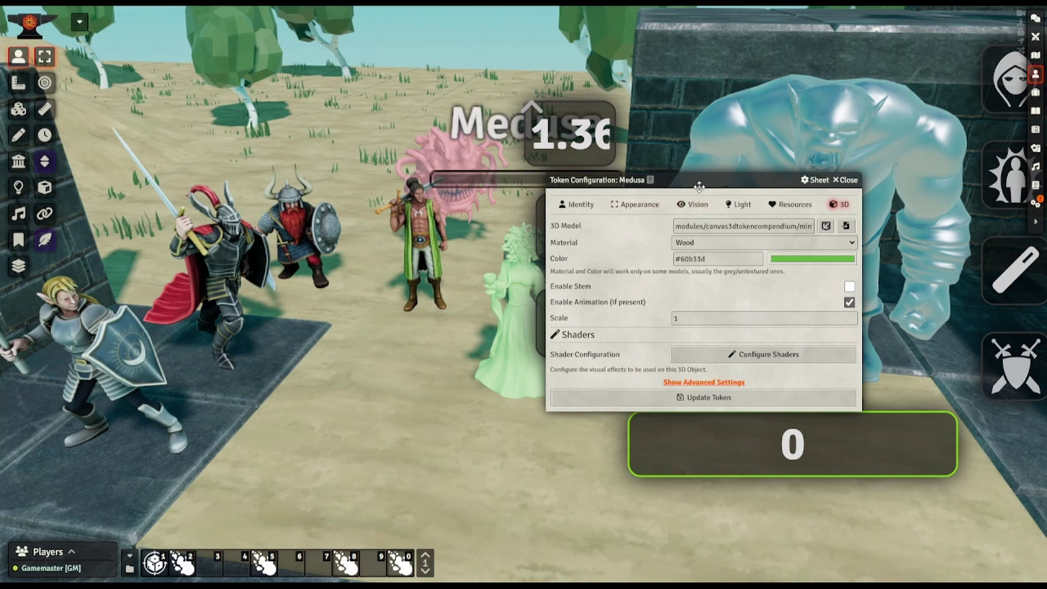
pyautogui.moveTo(699, 184); pyautogui.dragTo(152, 116)
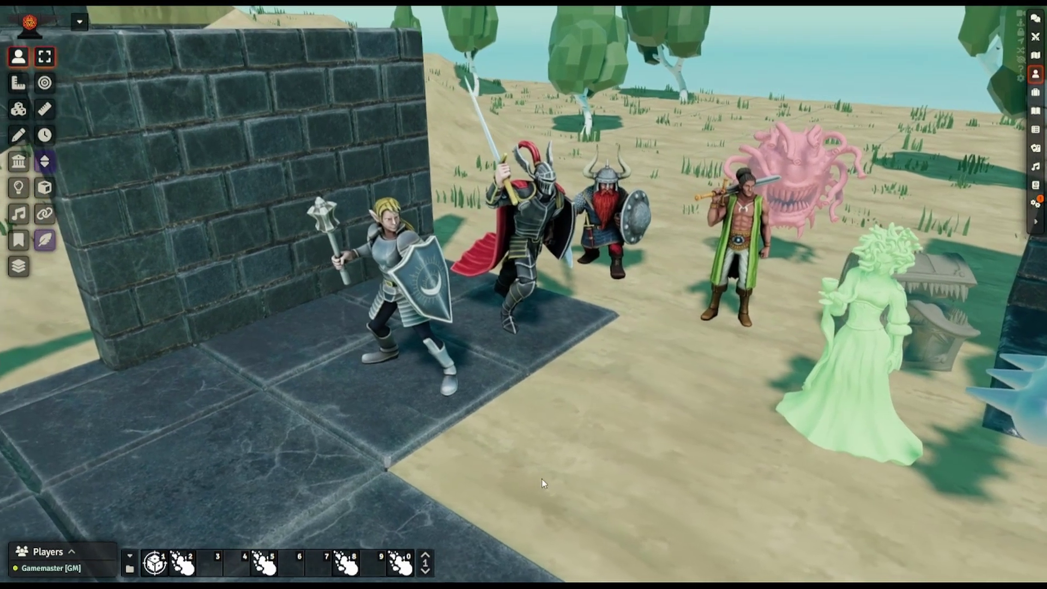
# Open the shader configuration of the Elf Cleric token and place it clear of the miniature
pyautogui.scroll(3, 588, 503)
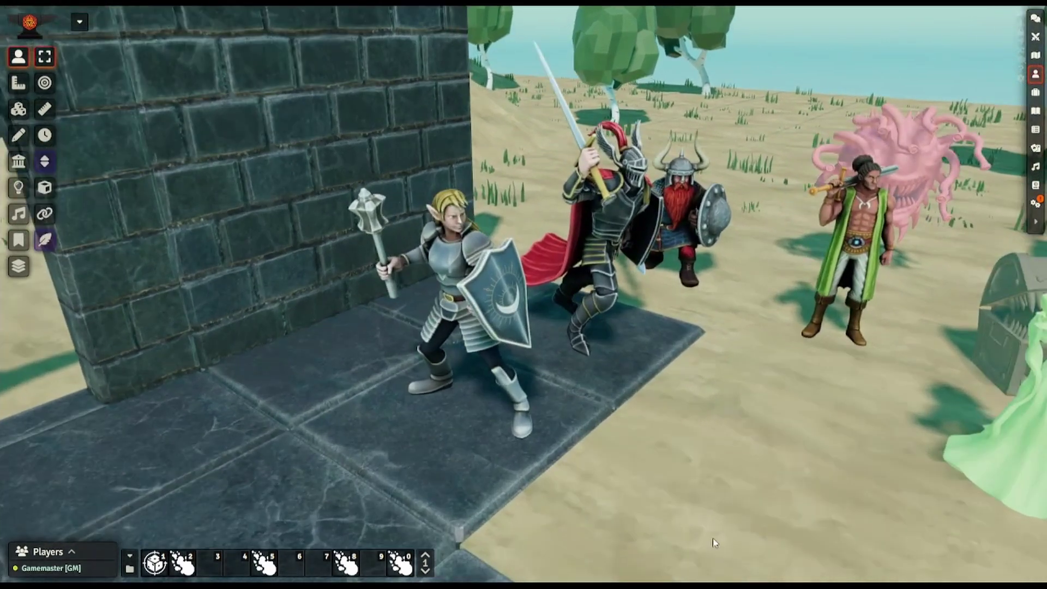
pyautogui.moveTo(715, 542); pyautogui.dragTo(754, 547, button='right')
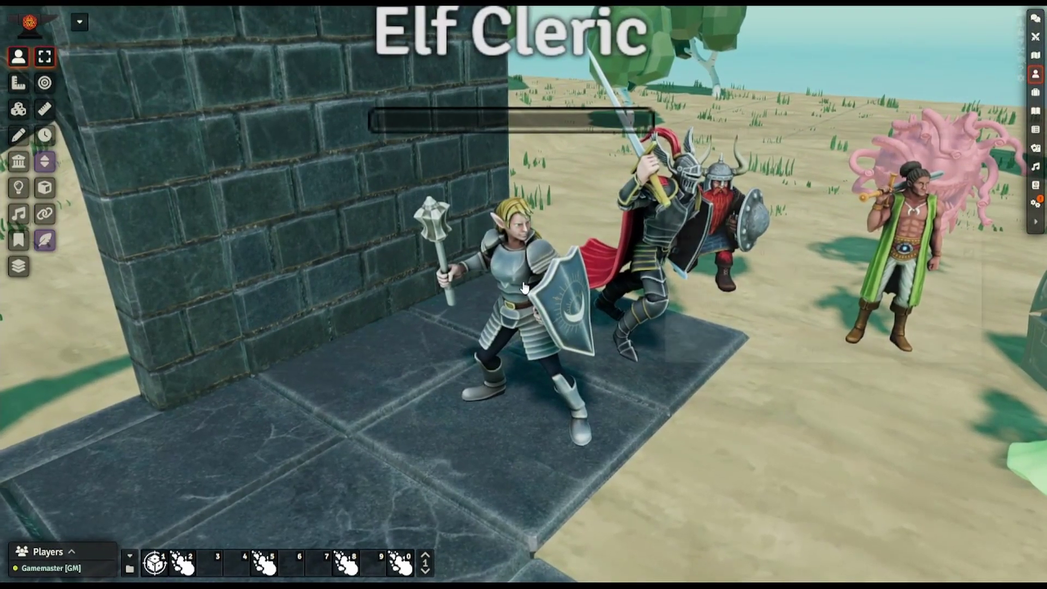
pyautogui.doubleClick(524, 287)
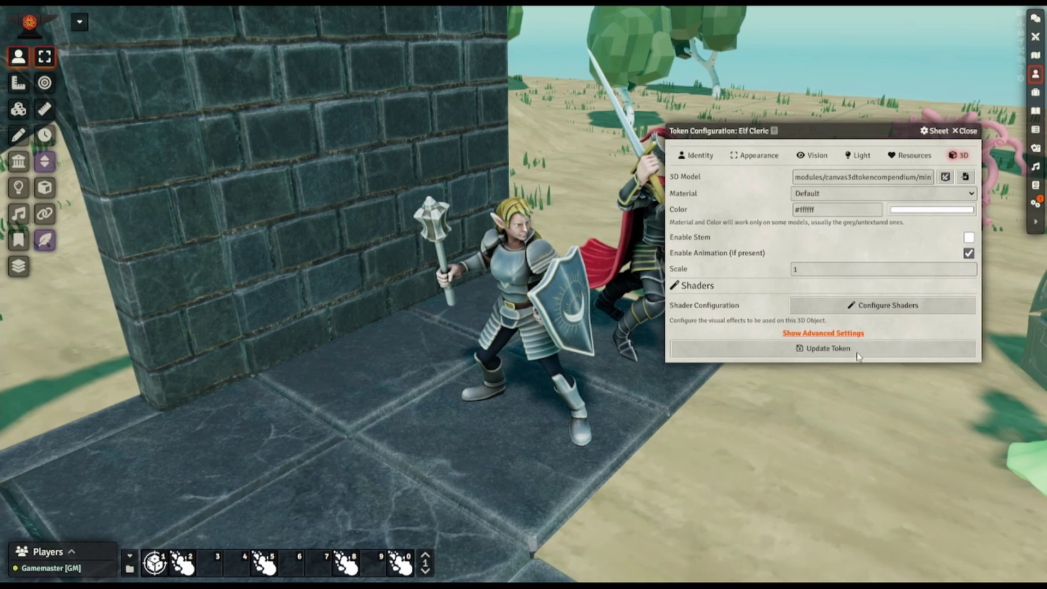
pyautogui.click(885, 306)
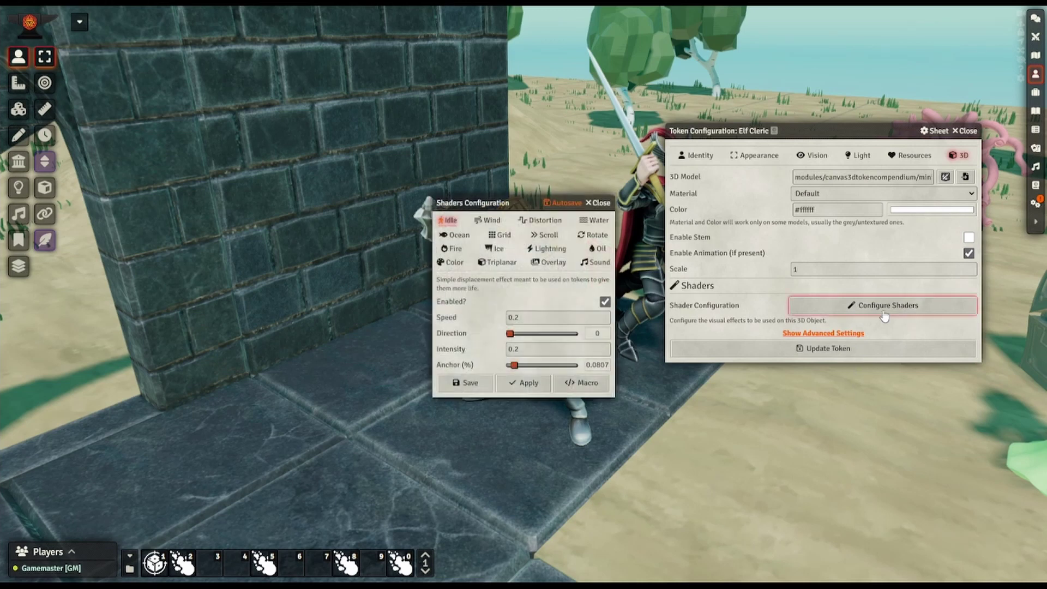
pyautogui.moveTo(494, 200); pyautogui.dragTo(186, 163)
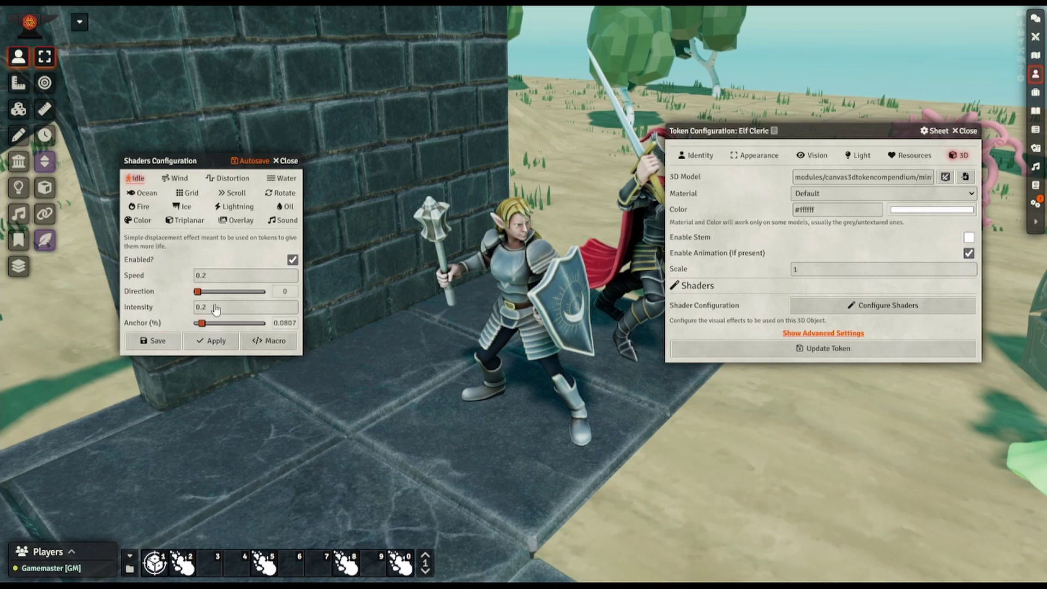
# Try intensities of 2 and 0.5 for the Elf Cleric's Idle shader effect, applying each
pyautogui.scroll(3, 278, 452)
pyautogui.moveTo(198, 467); pyautogui.dragTo(189, 479, button='right')
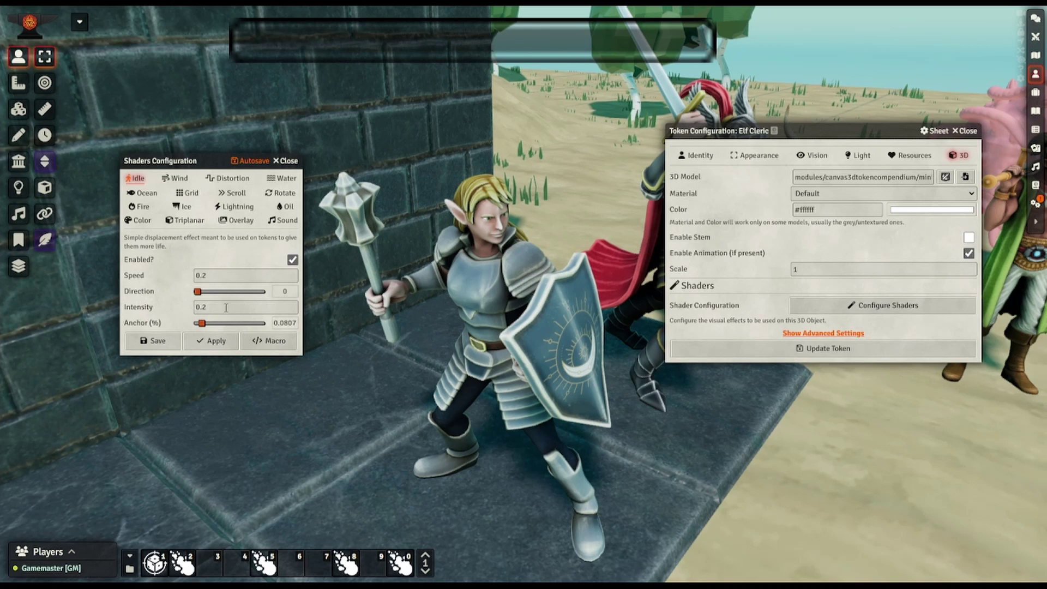
pyautogui.moveTo(226, 308); pyautogui.dragTo(178, 312)
pyautogui.write('2')
pyautogui.click(199, 342)
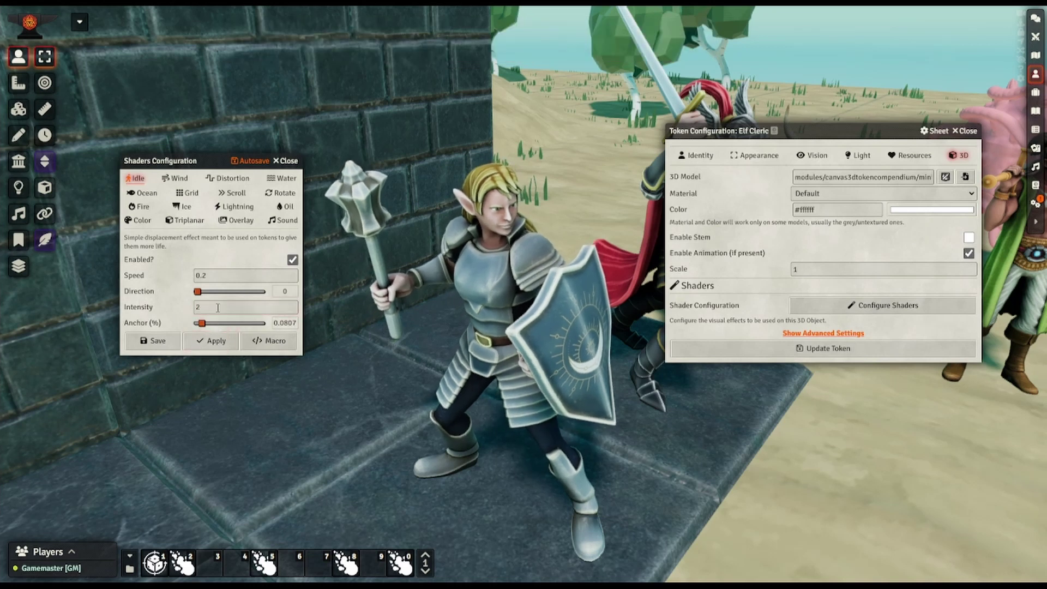
pyautogui.doubleClick(217, 308)
pyautogui.write('0.5')
pyautogui.click(209, 342)
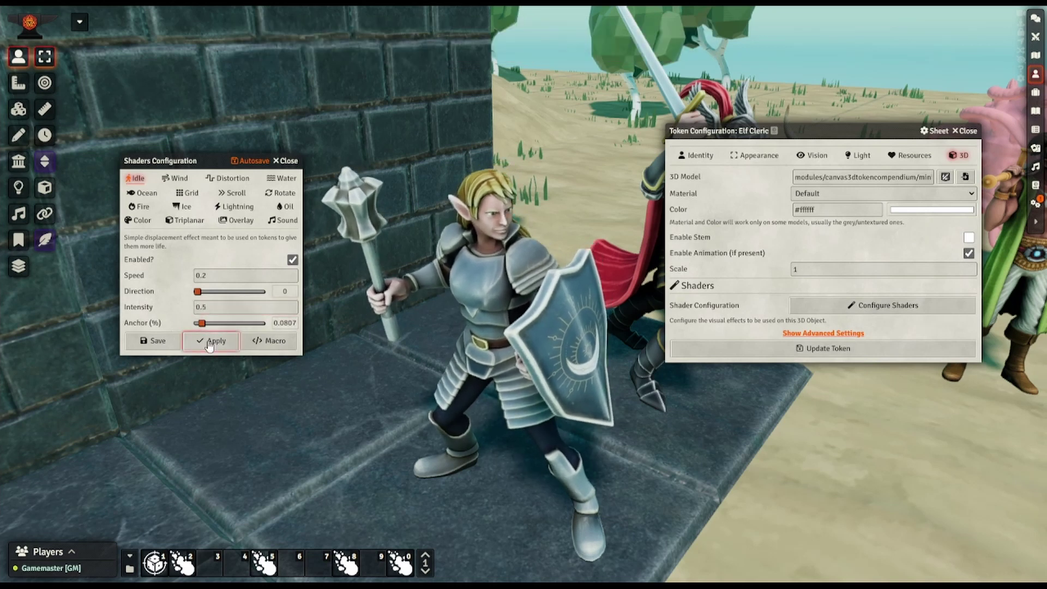
# Try a speed of 0.3 for the Elf Cleric's Idle shader effect and apply it
pyautogui.click(233, 278)
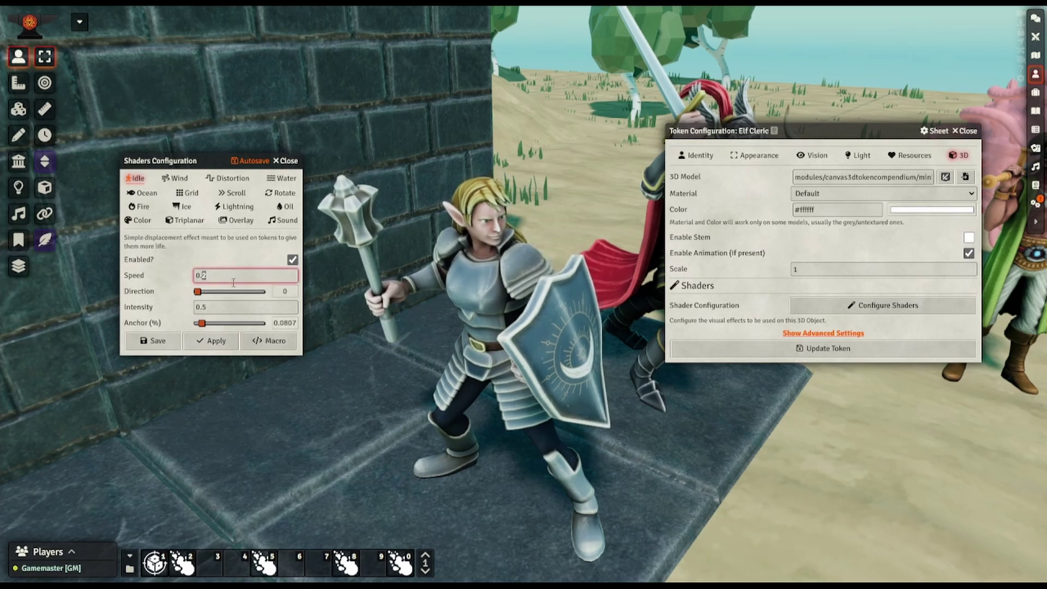
pyautogui.write('3')
pyautogui.click(212, 340)
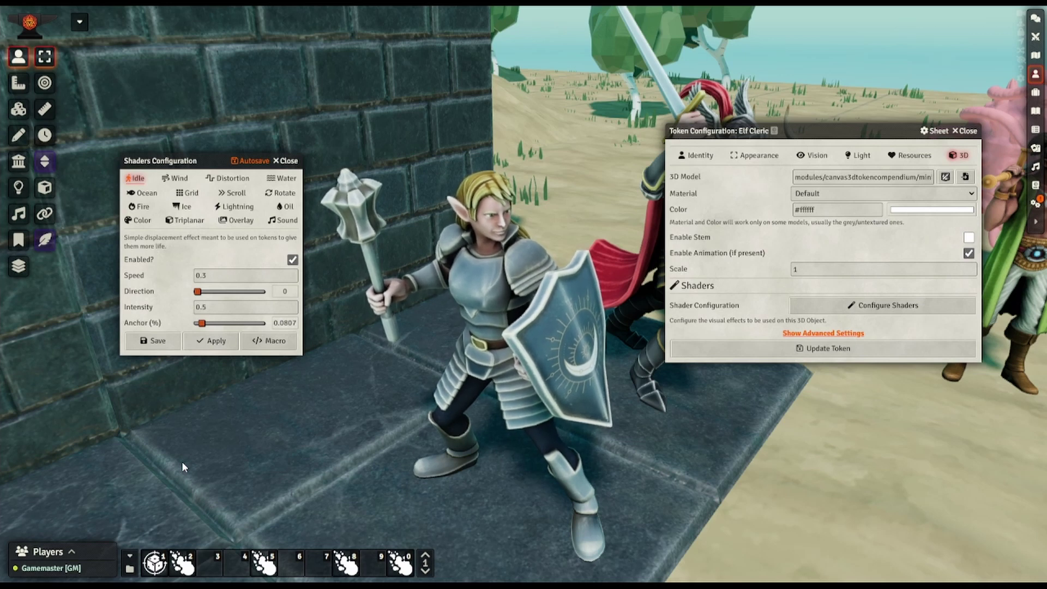
pyautogui.click(212, 340)
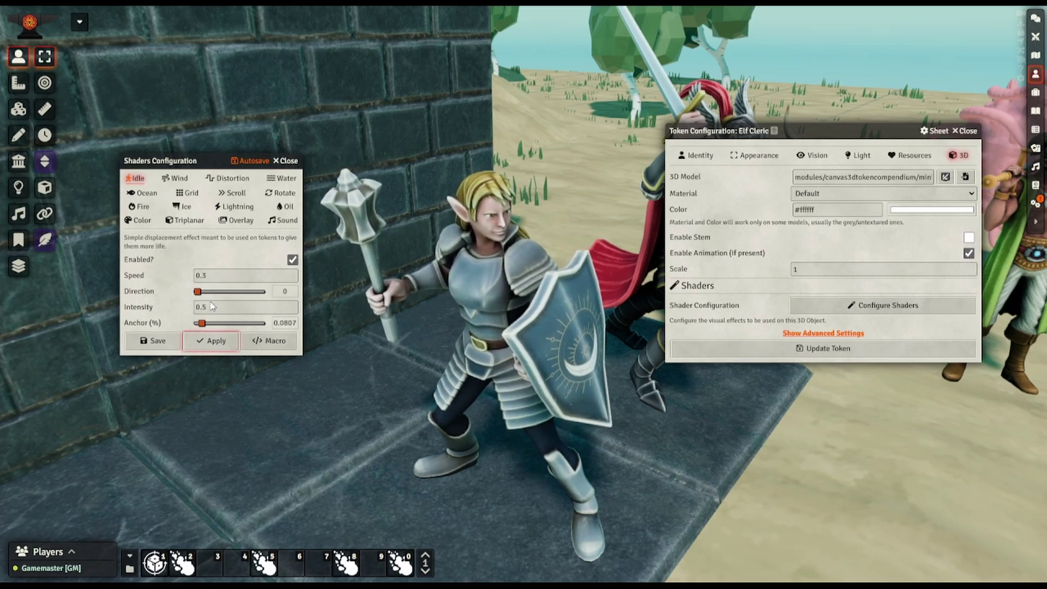
# Set the Elf Cleric's Idle shader effect to speed 0.2 and intensity 0.4, applying the changes
pyautogui.click(207, 276)
pyautogui.press('BackSpace')
pyautogui.write('2')
pyautogui.click(199, 345)
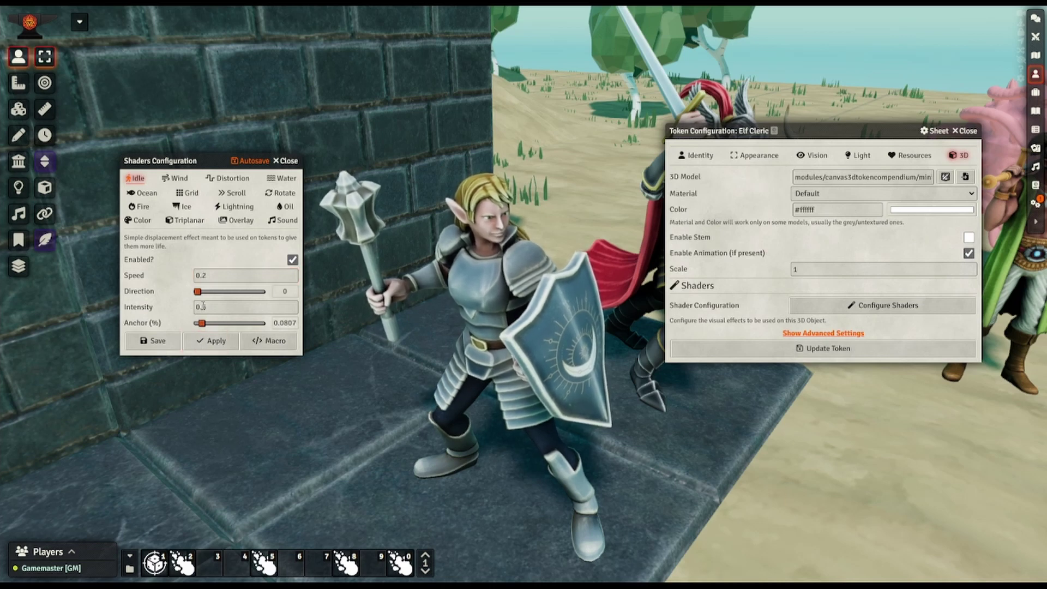
pyautogui.click(202, 307)
pyautogui.press('BackSpace')
pyautogui.write('4')
pyautogui.click(208, 343)
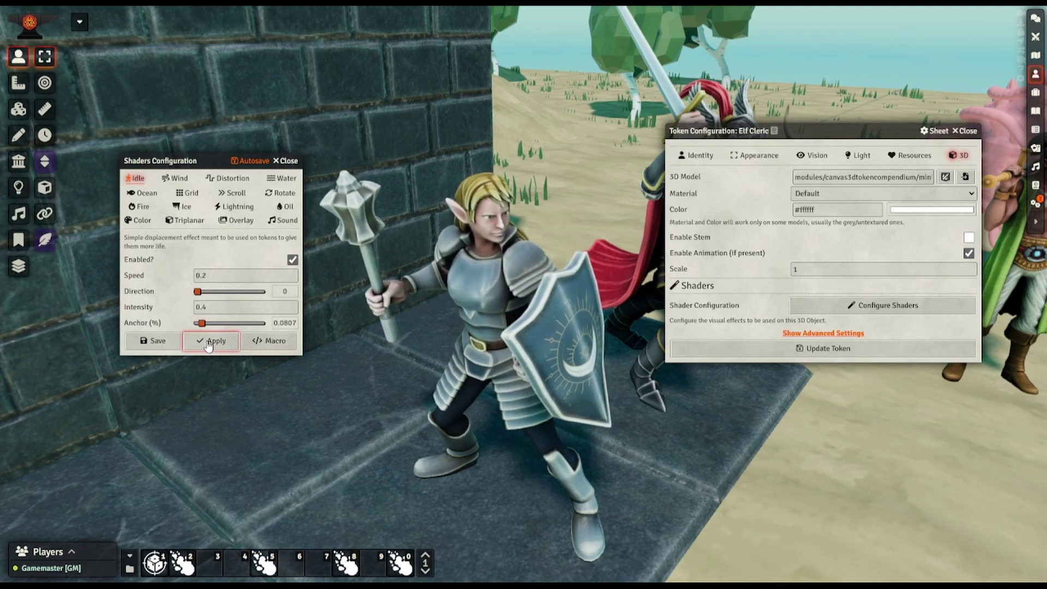
# Review the Elf Cleric's advanced 3D settings, and close the token and shader configurations
pyautogui.click(855, 334)
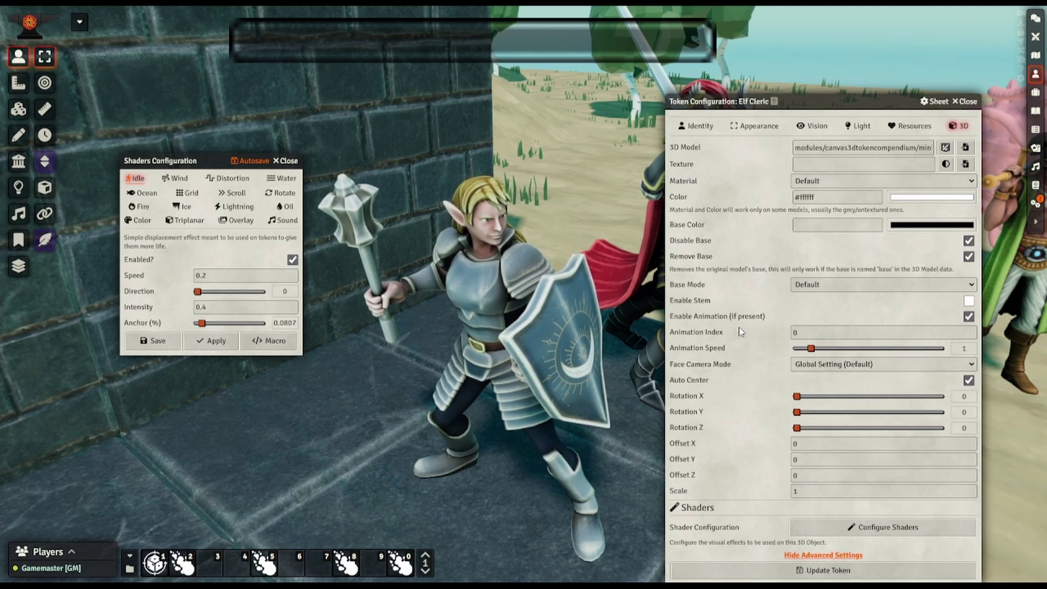
pyautogui.click(962, 102)
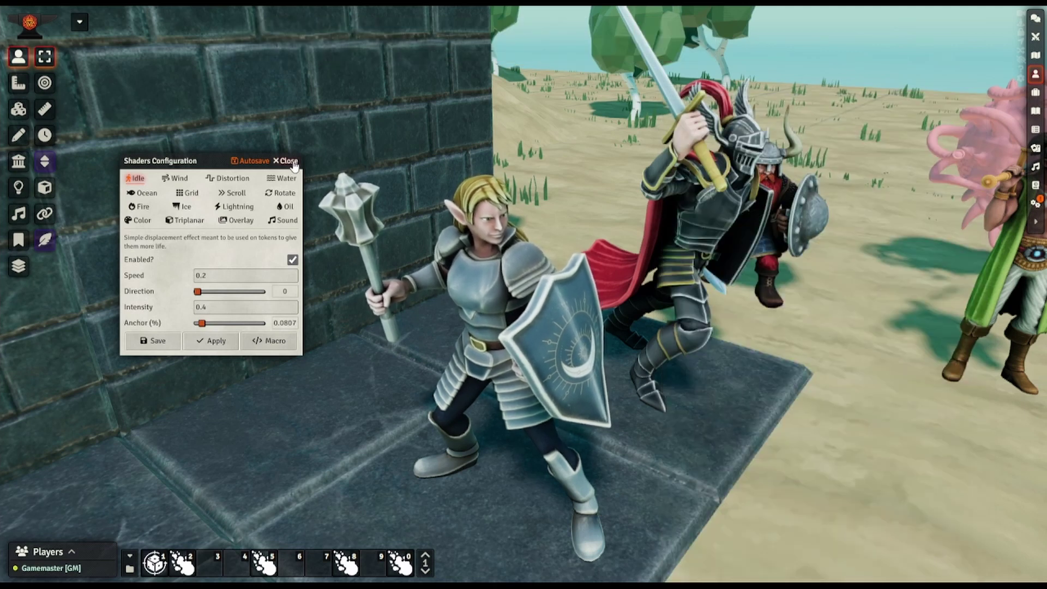
pyautogui.click(289, 161)
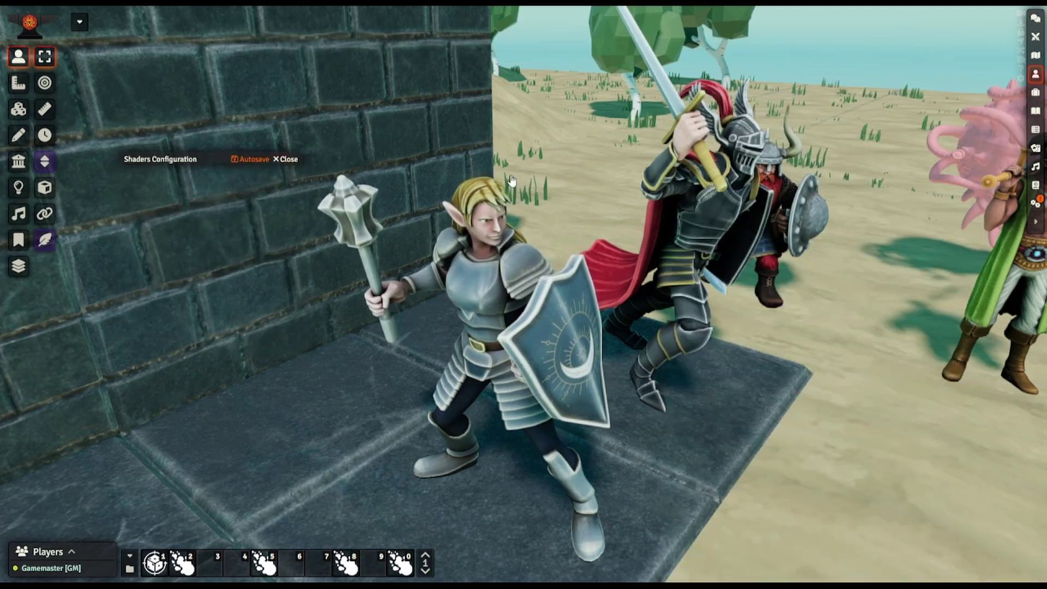
# Open the game settings for 3D Canvas and move the settings window clear of the Elf Cleric
pyautogui.click(1034, 225)
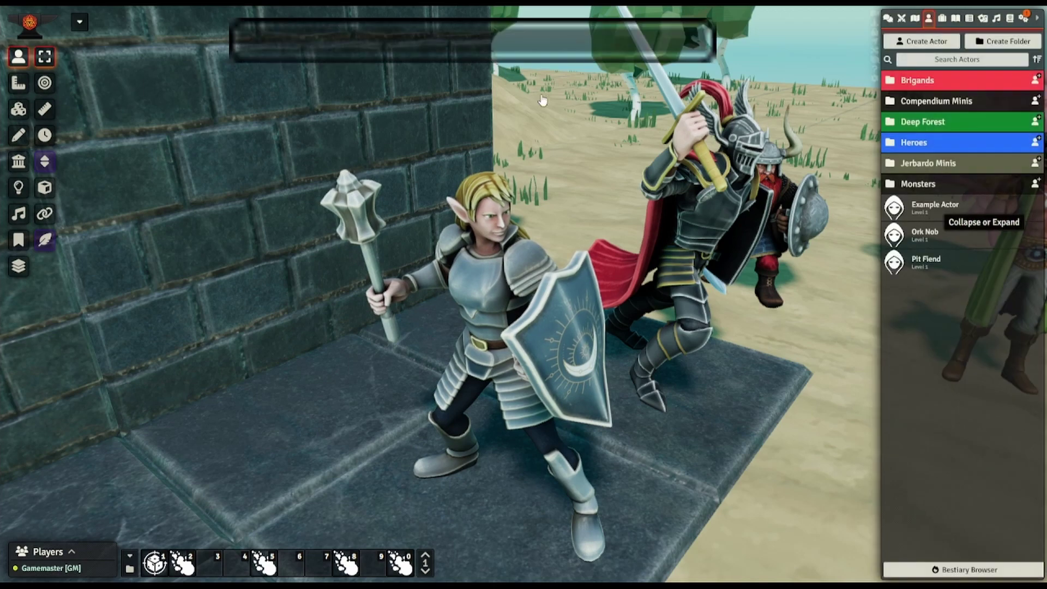
pyautogui.click(1023, 18)
pyautogui.click(981, 154)
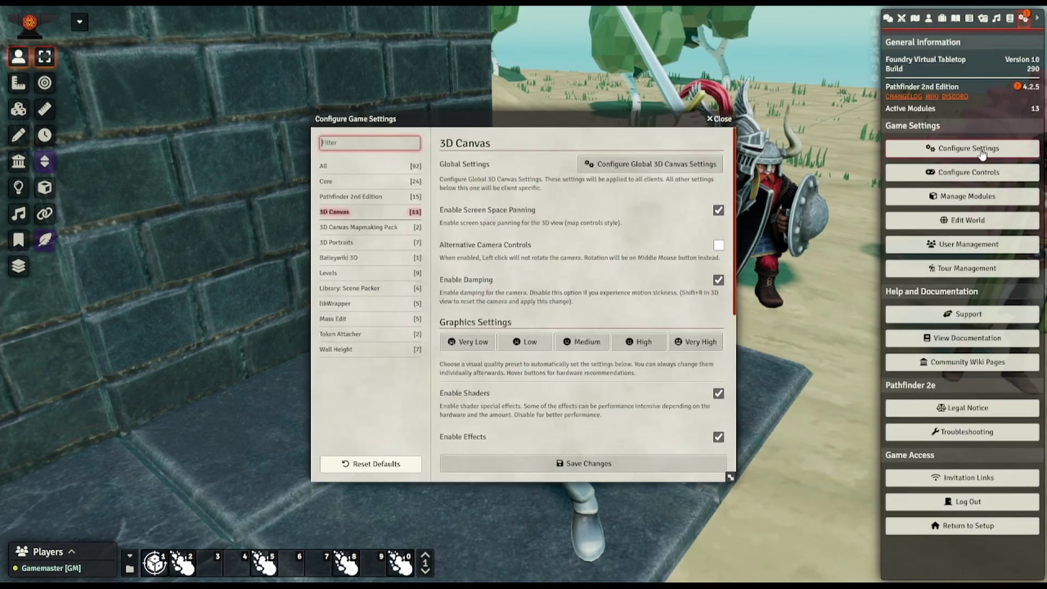
pyautogui.moveTo(625, 114); pyautogui.dragTo(888, 114)
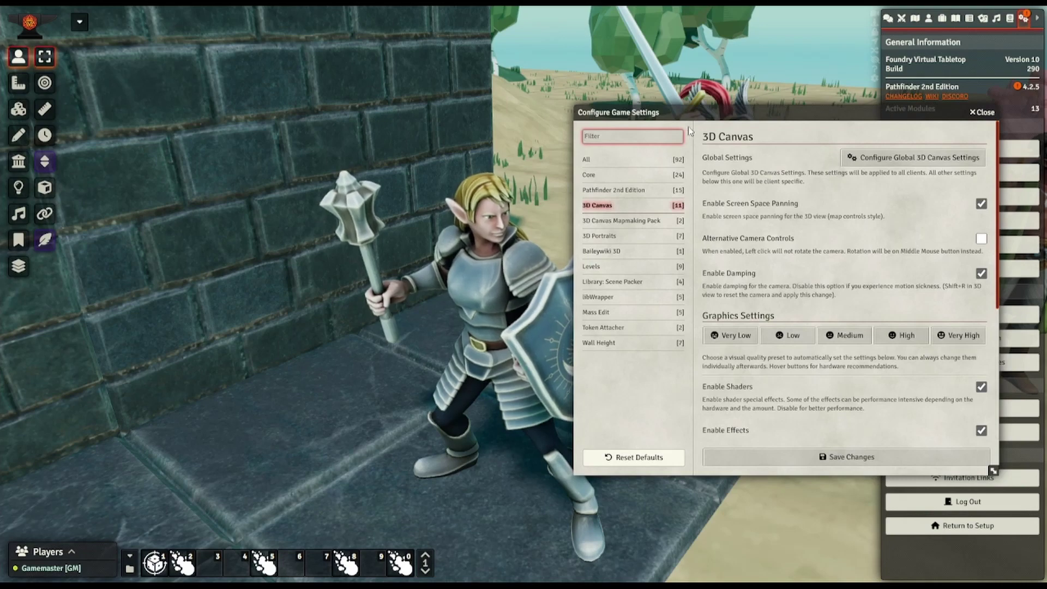
pyautogui.click(600, 209)
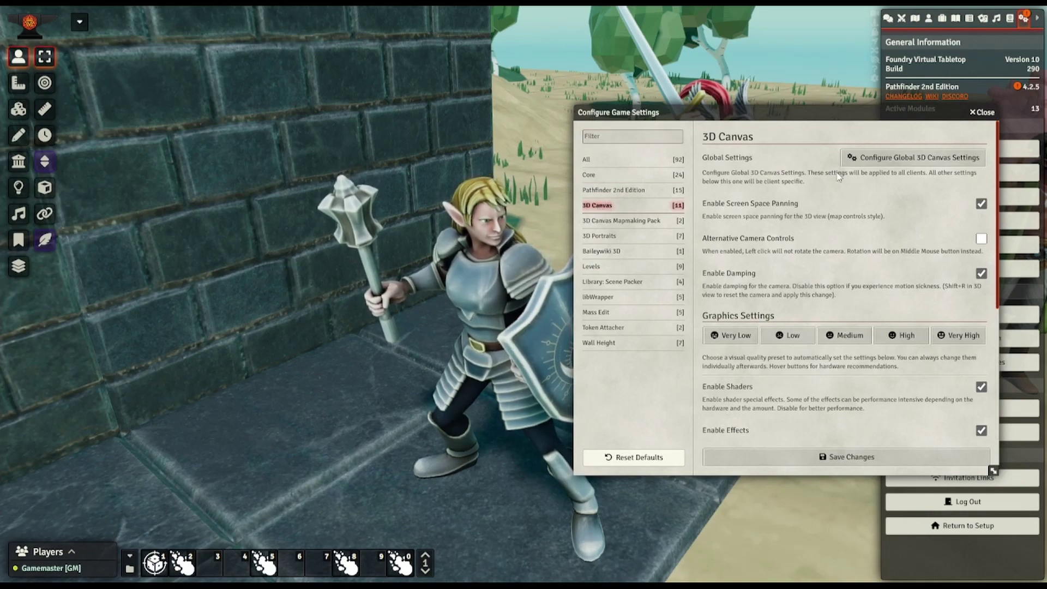
# Open the Base section of the global 3D Canvas configuration, close the game settings, and move the configuration clear of the Elf Cleric
pyautogui.click(886, 160)
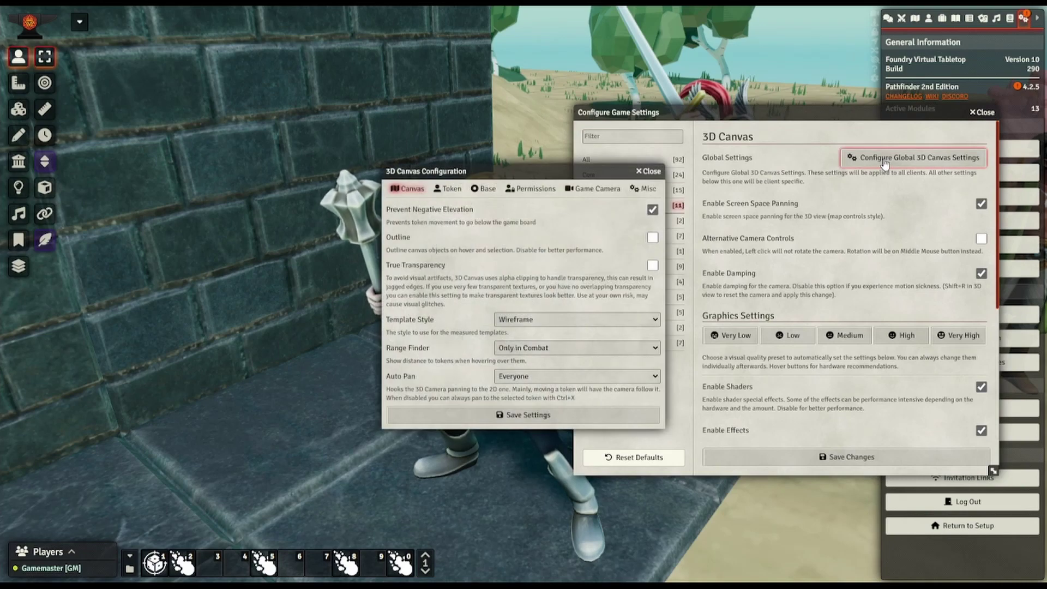
pyautogui.click(477, 191)
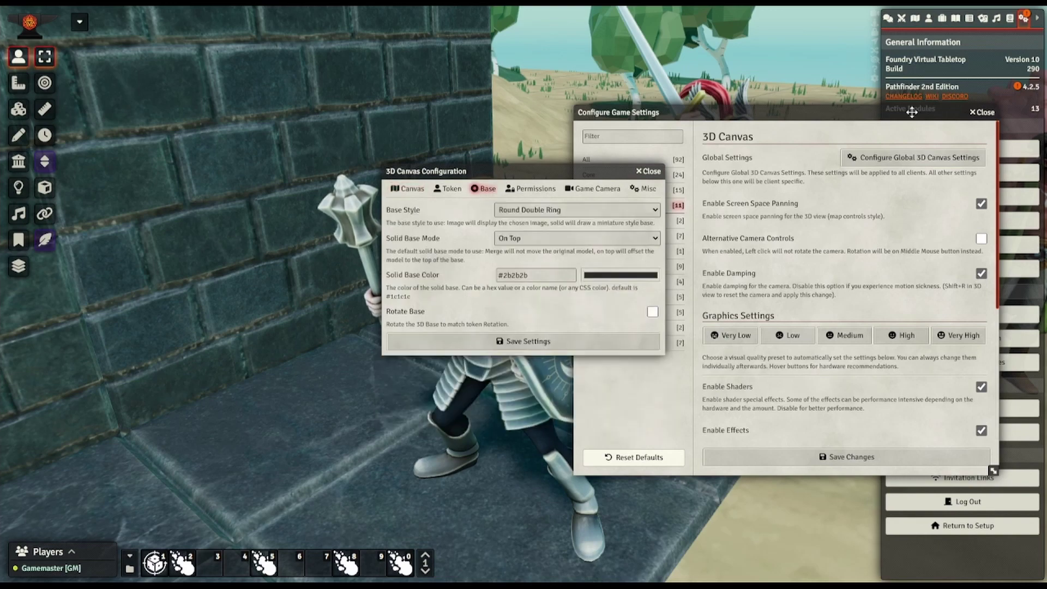
pyautogui.click(982, 112)
pyautogui.moveTo(511, 170); pyautogui.dragTo(787, 141)
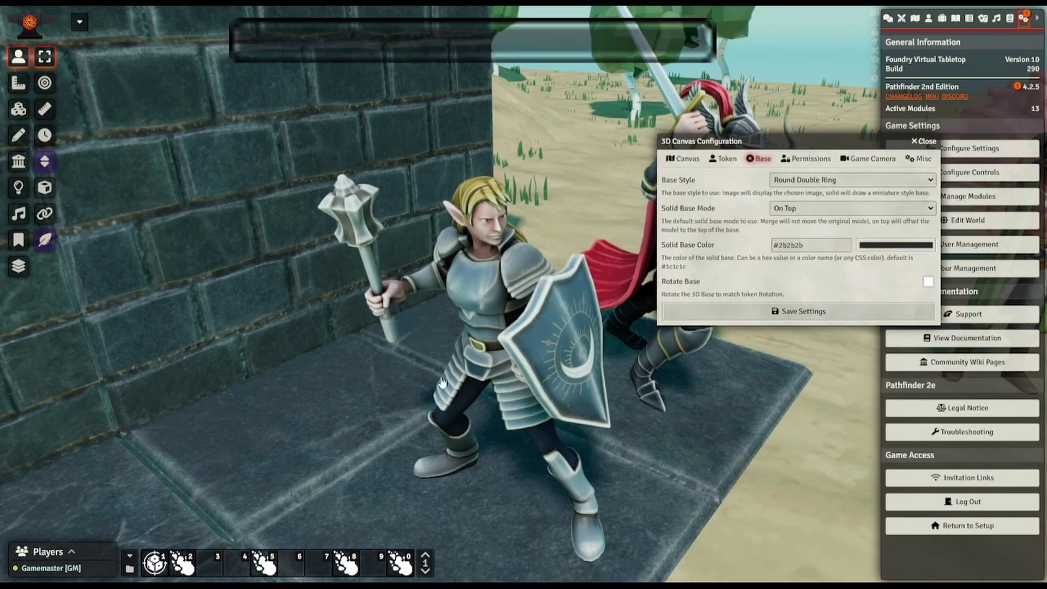
# Turn off Disable Base in the Elf Cleric's advanced 3D settings and update the token
pyautogui.rightClick(481, 329)
pyautogui.rightClick(480, 330)
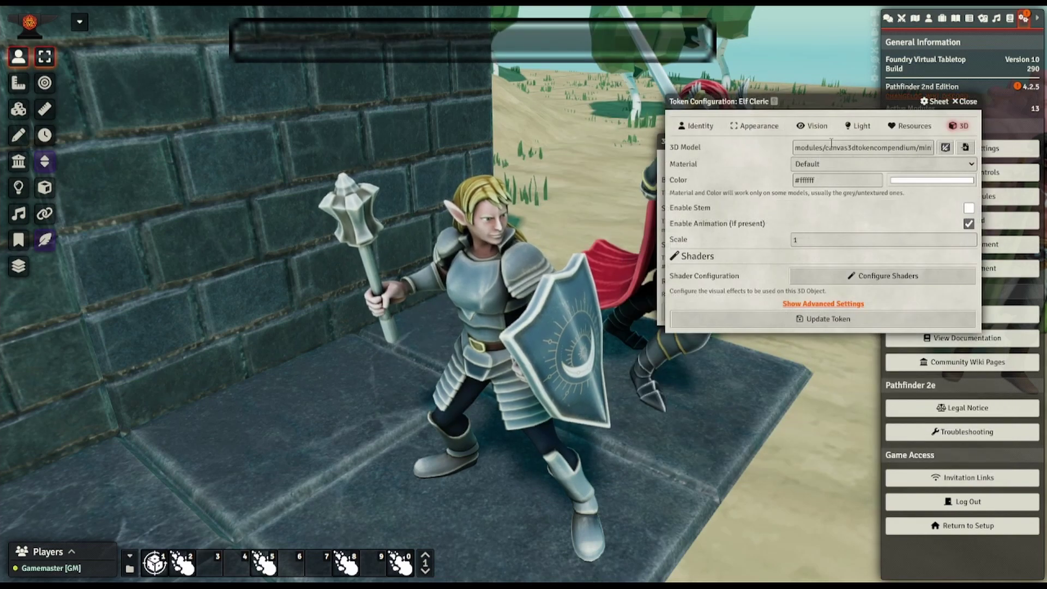
pyautogui.click(825, 304)
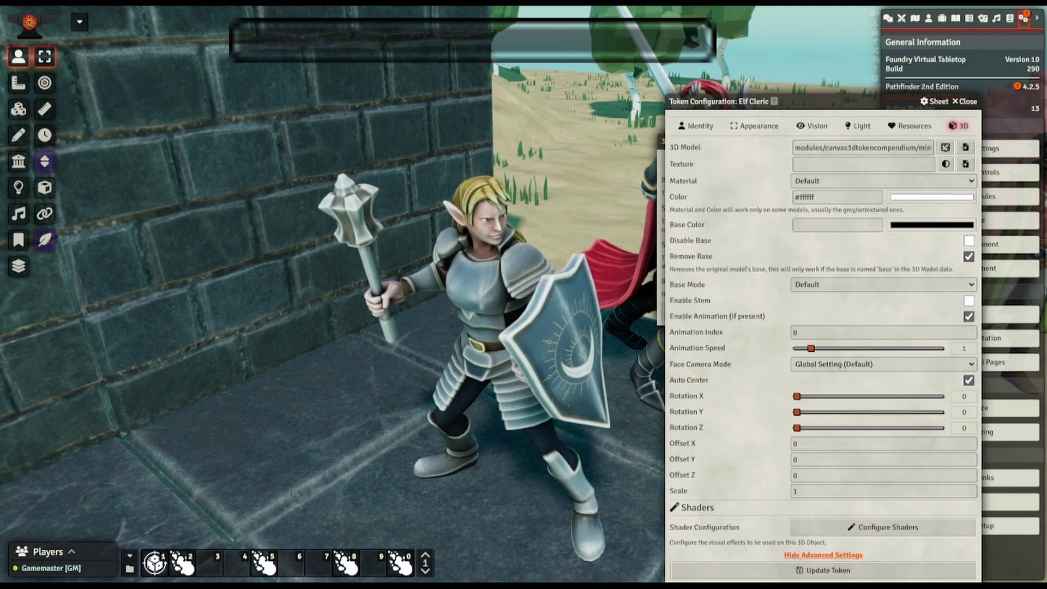
pyautogui.click(823, 569)
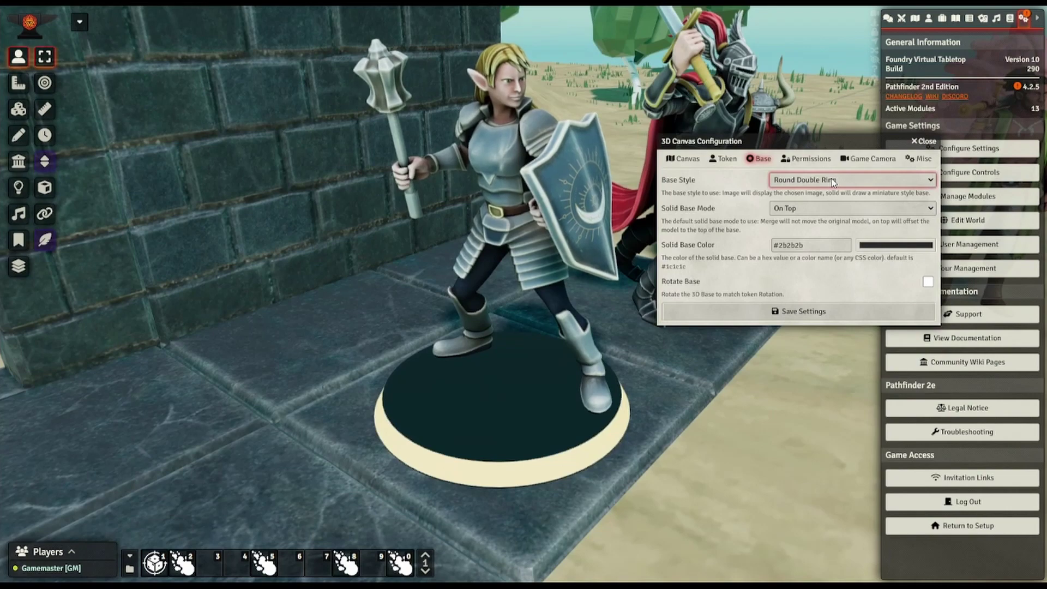
# Set the global base style to Ring Hollow, save the settings, and return to the 3D view
pyautogui.click(833, 183)
pyautogui.click(812, 234)
pyautogui.click(735, 317)
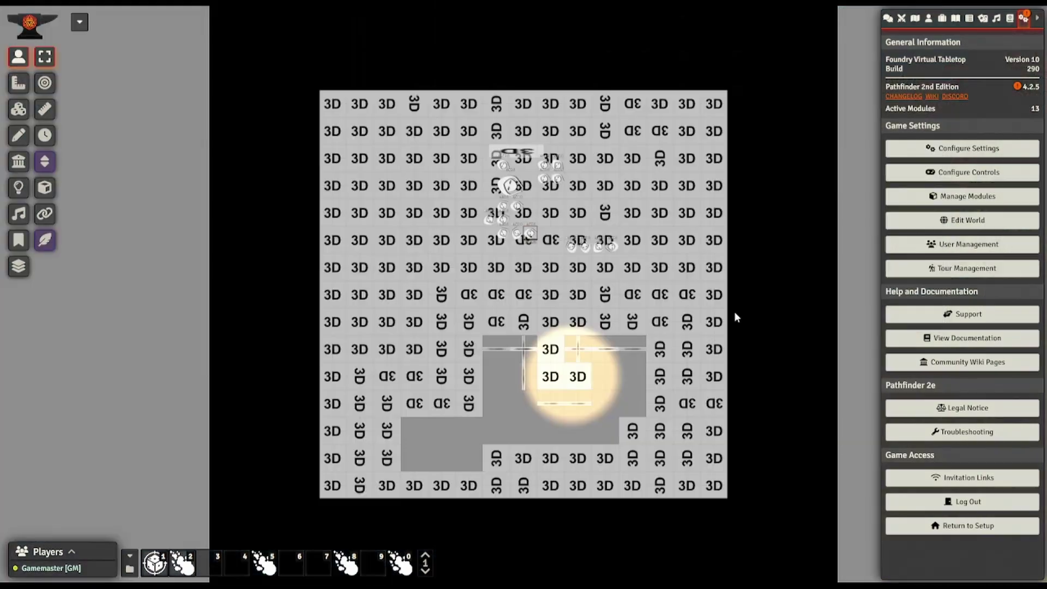
pyautogui.click(44, 187)
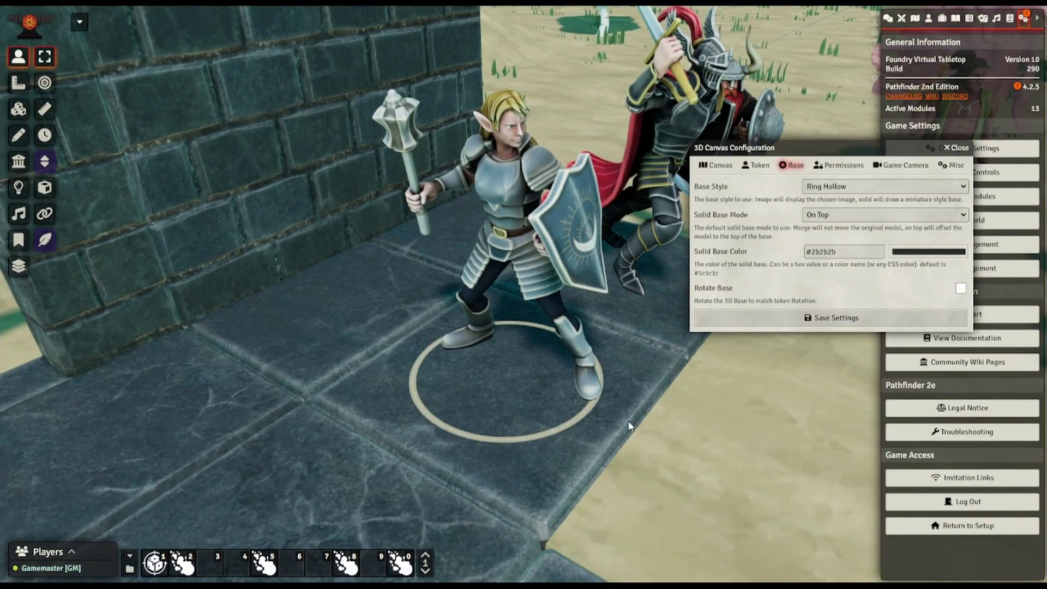
# Review the available global base styles and move the 3D Canvas configuration window away from the miniatures
pyautogui.click(831, 184)
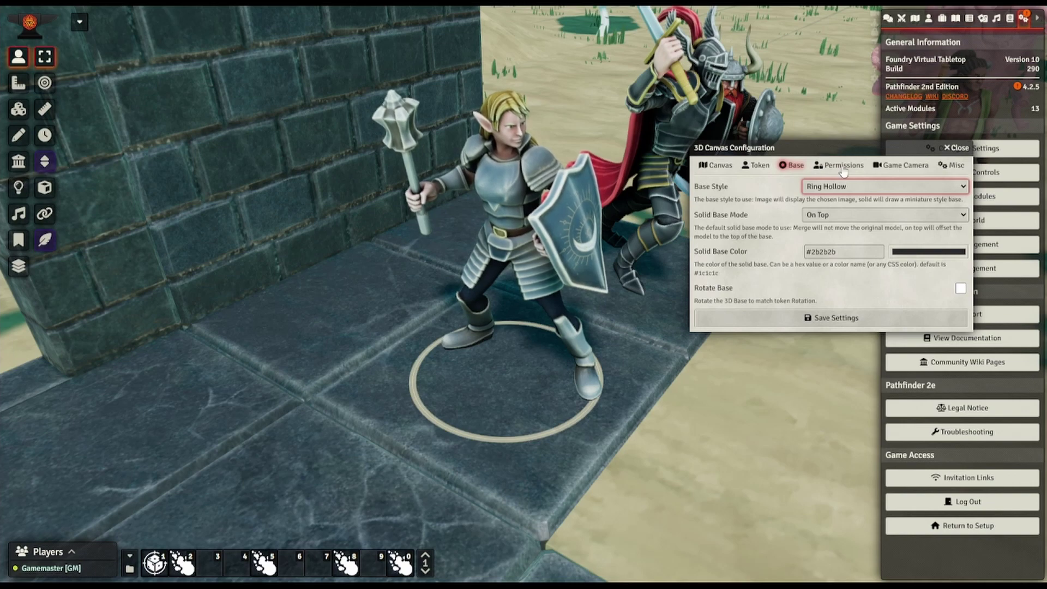
pyautogui.moveTo(801, 146); pyautogui.dragTo(790, 256)
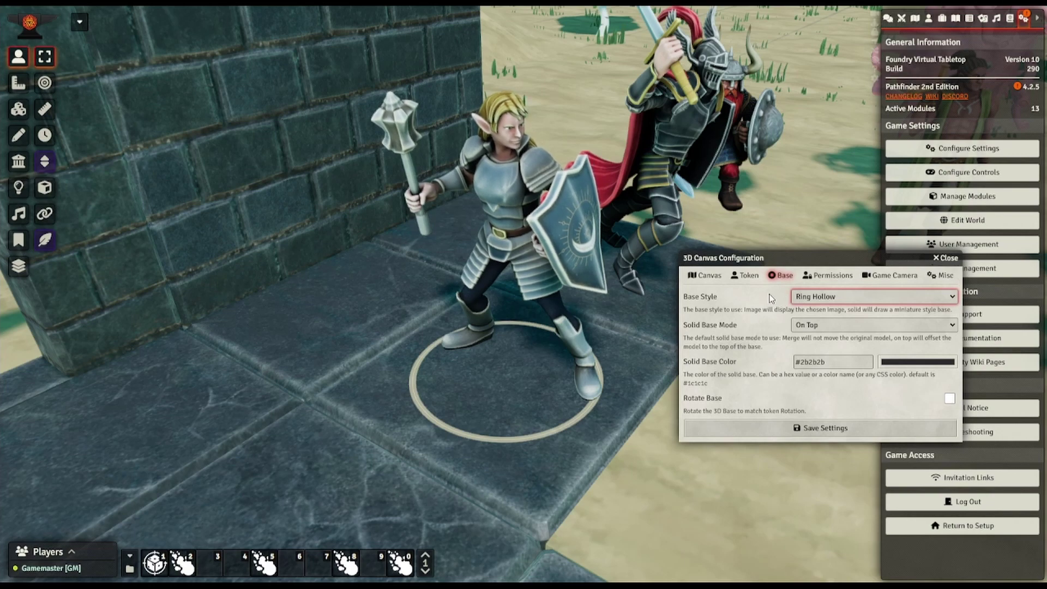